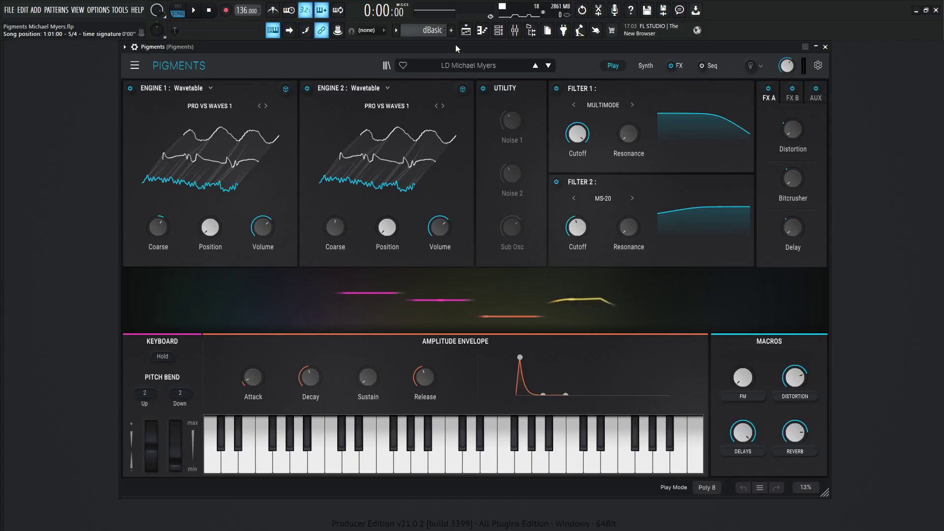
Step: Play the song through to hear the lead preset and stop playback
key(space)
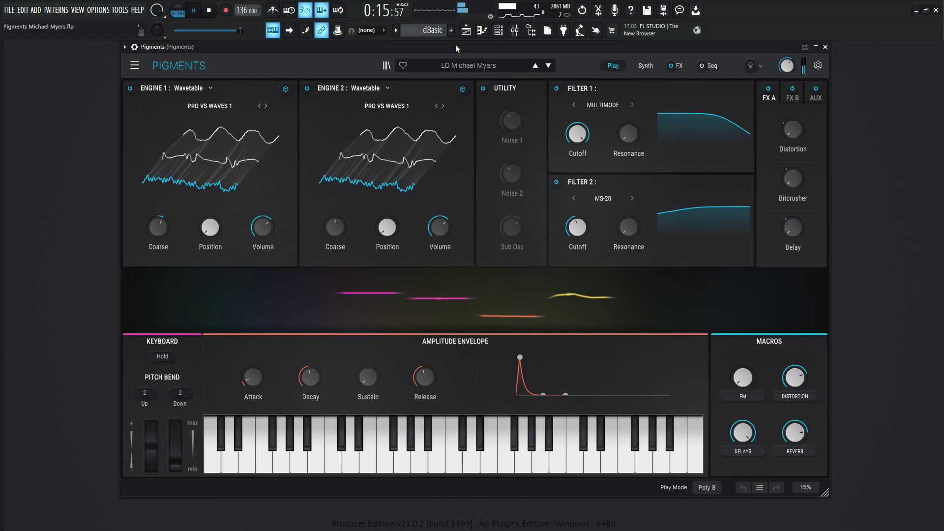
key(space)
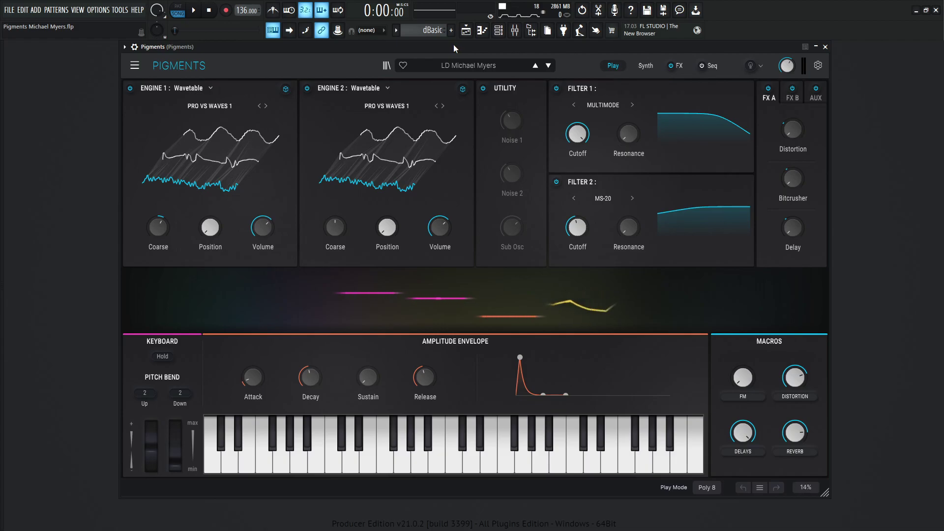
Step: Switch off the preset's effects, including the FX B bus, and return to the synth engine settings
click(642, 63)
click(679, 68)
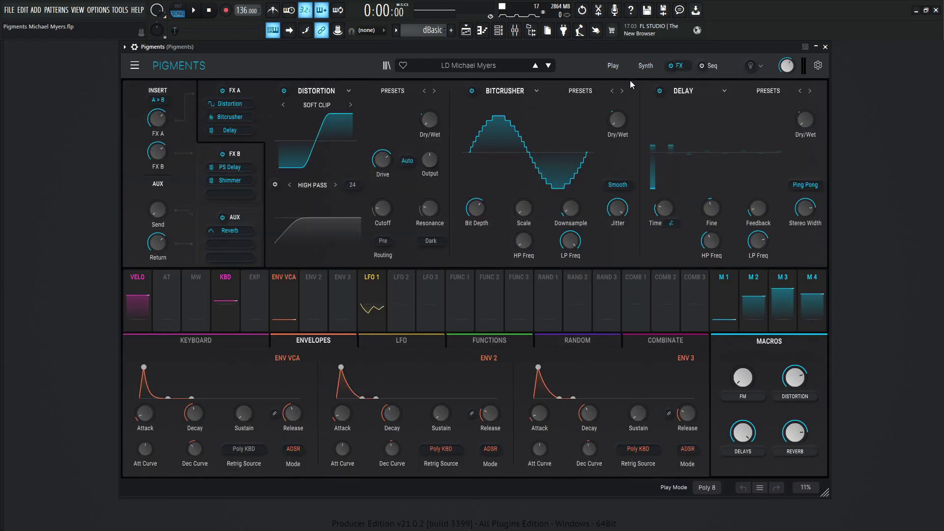
click(222, 154)
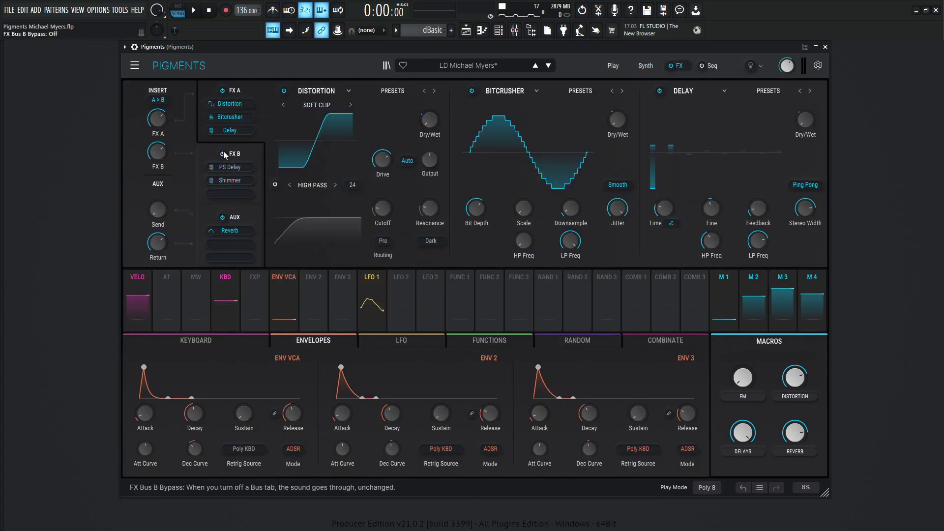
click(646, 67)
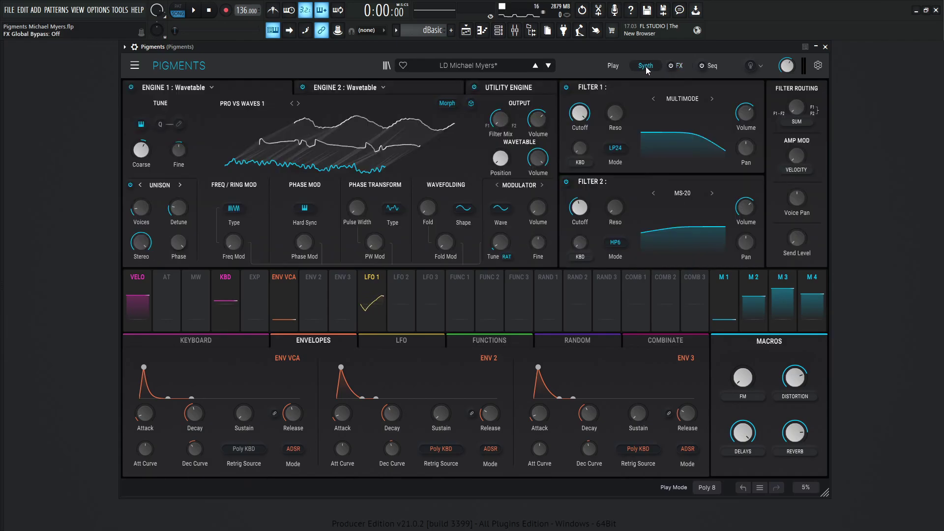
Step: Check the Utility Engine, switch off Engine 2 and show Engine 1's settings
click(509, 87)
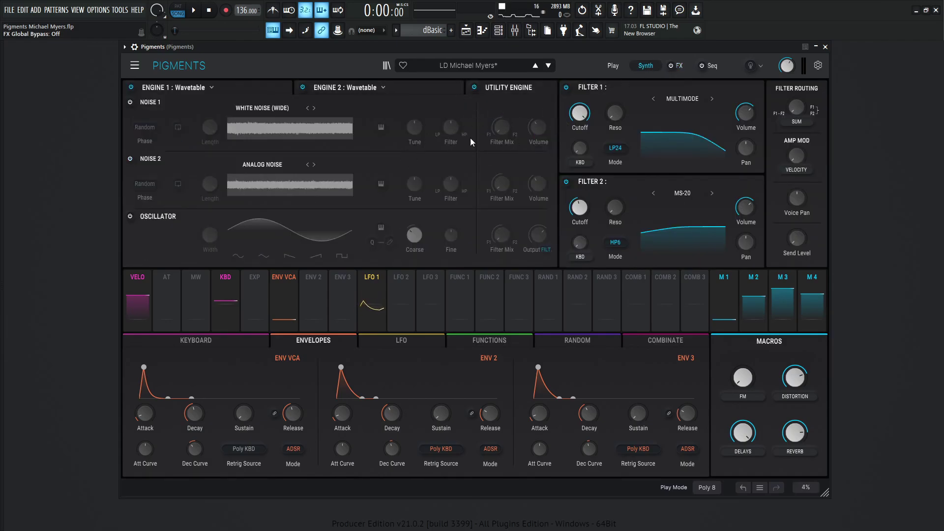
click(417, 89)
click(303, 87)
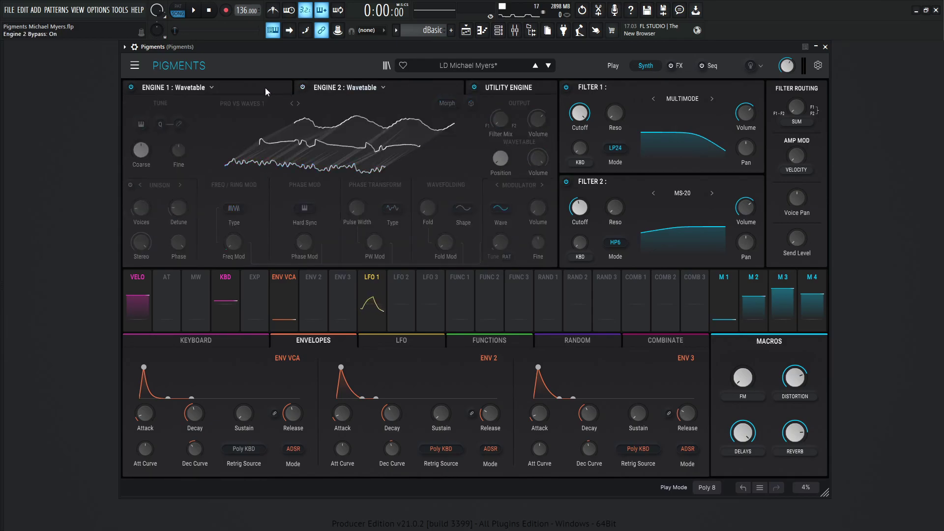
click(173, 91)
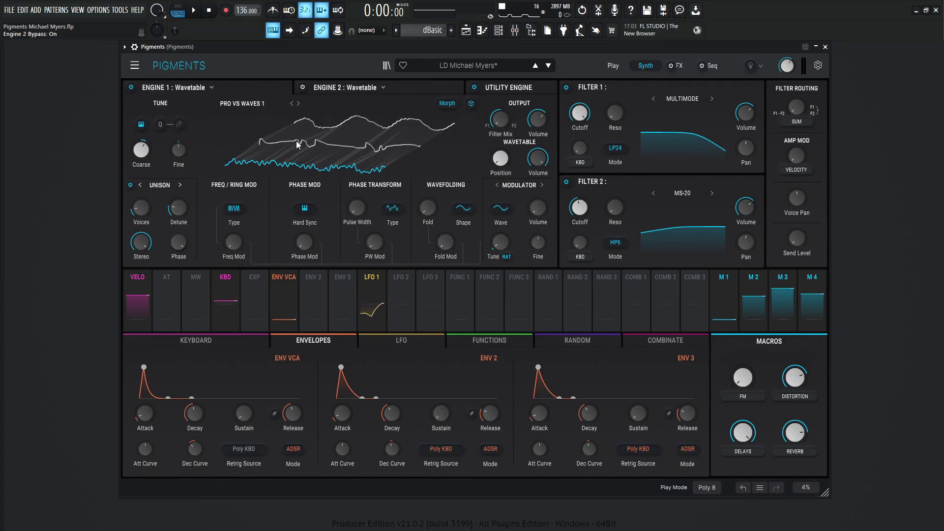
Step: Examine Engine 1's Pro VS Waves 1 wavetable in the 2D view and in the wavetable browser
click(470, 103)
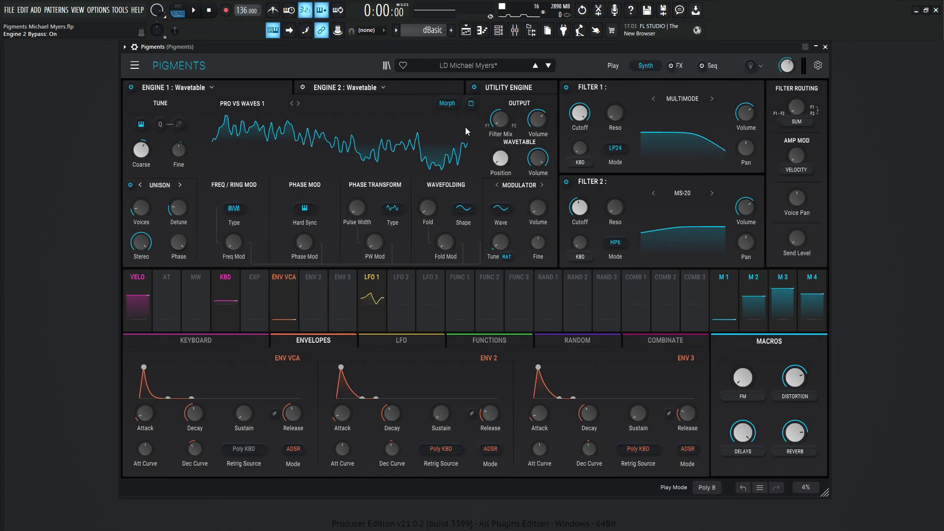
click(471, 106)
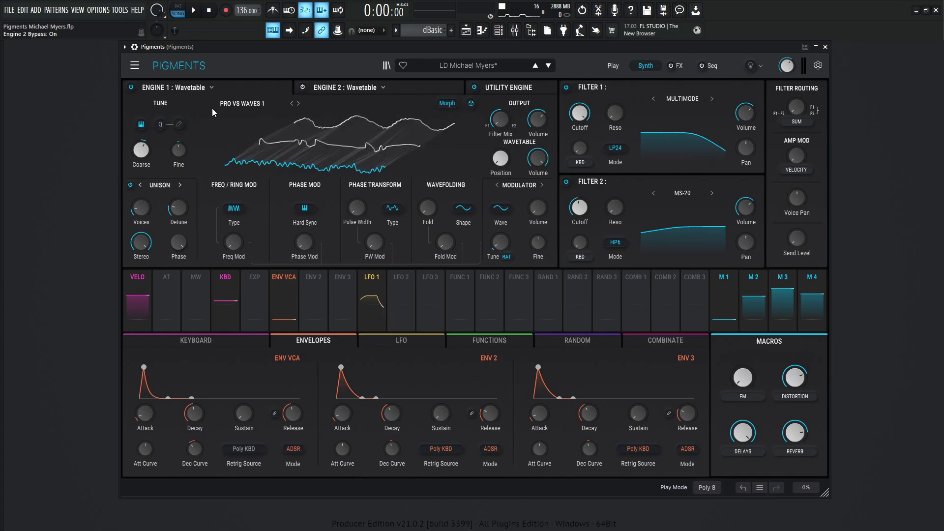
click(243, 105)
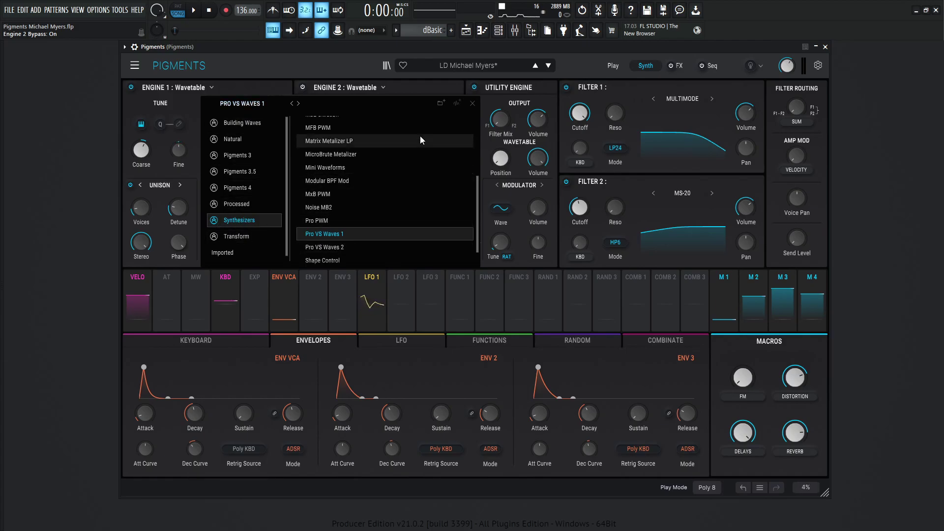
click(473, 103)
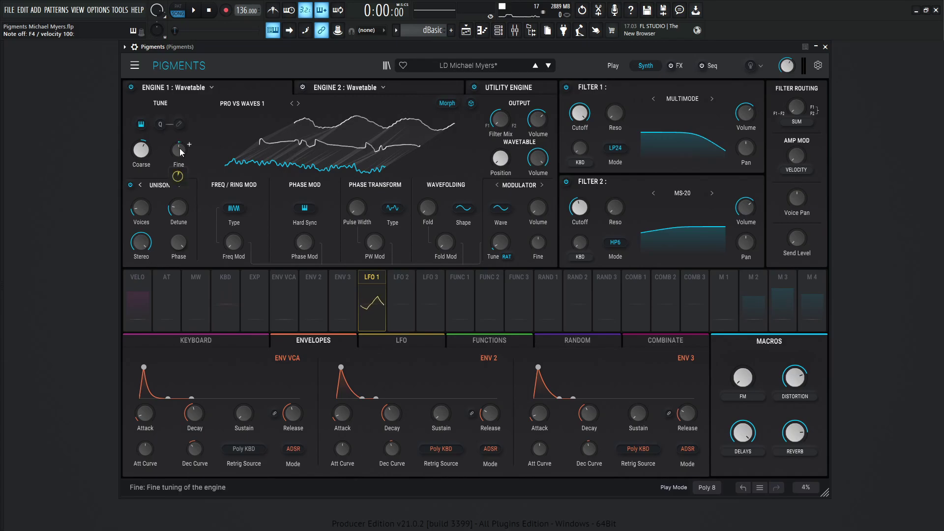
Step: Examine the LFO 1 settings and the amount of LFO 1 modulation on Engine 1's fine tuning
mouse_move(180, 148)
mouse_move(178, 182)
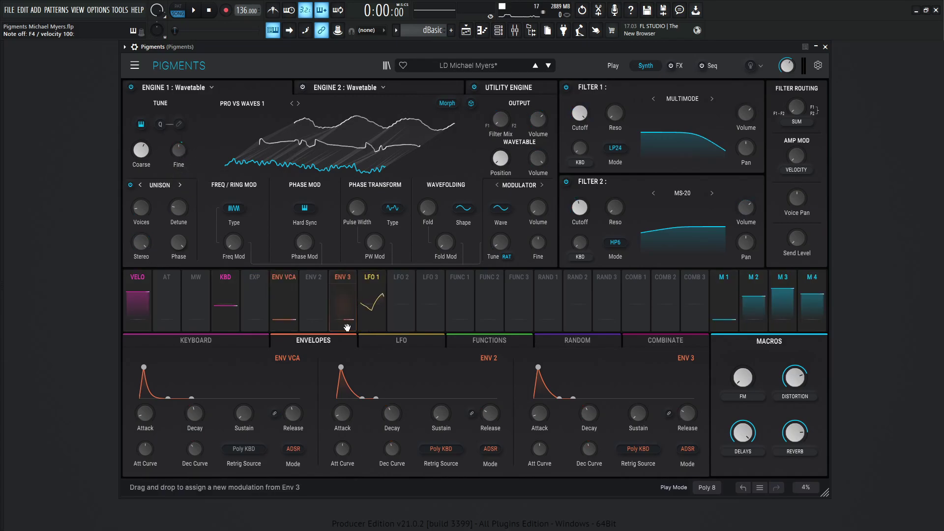
click(385, 340)
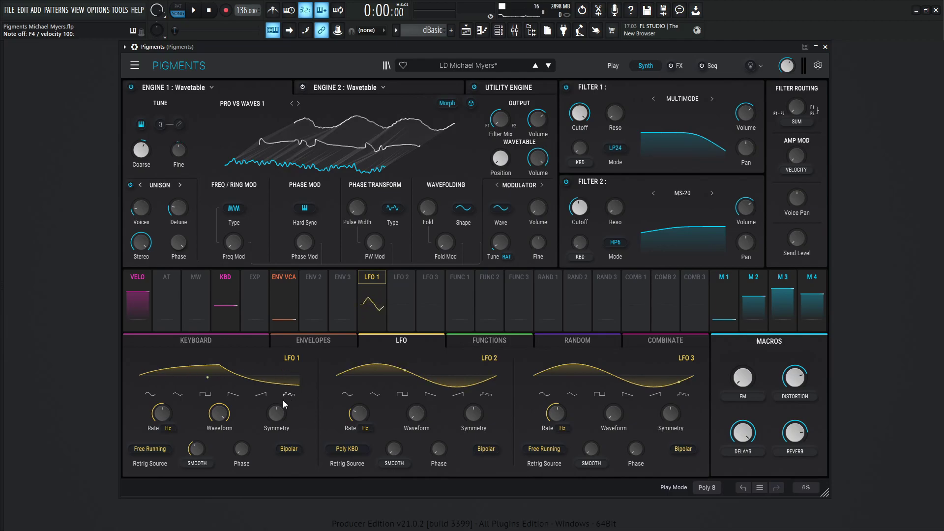
mouse_move(196, 451)
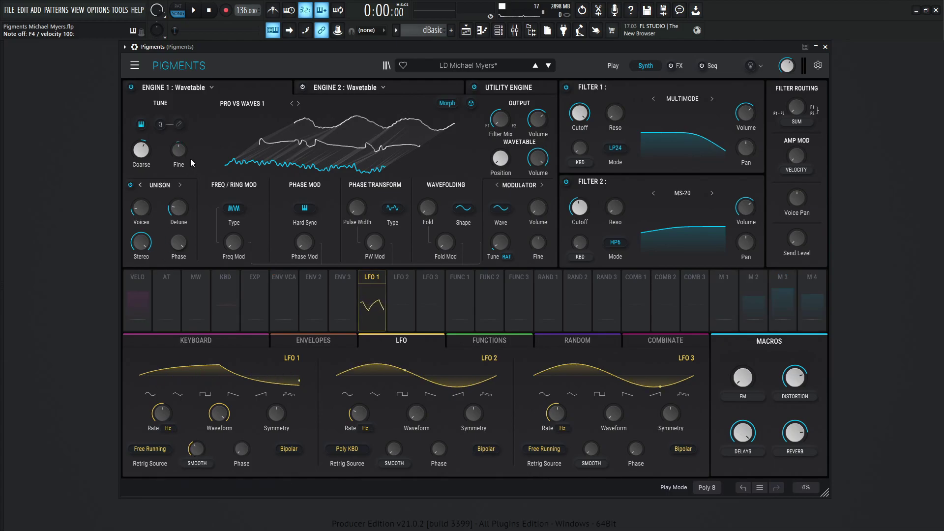
mouse_move(181, 149)
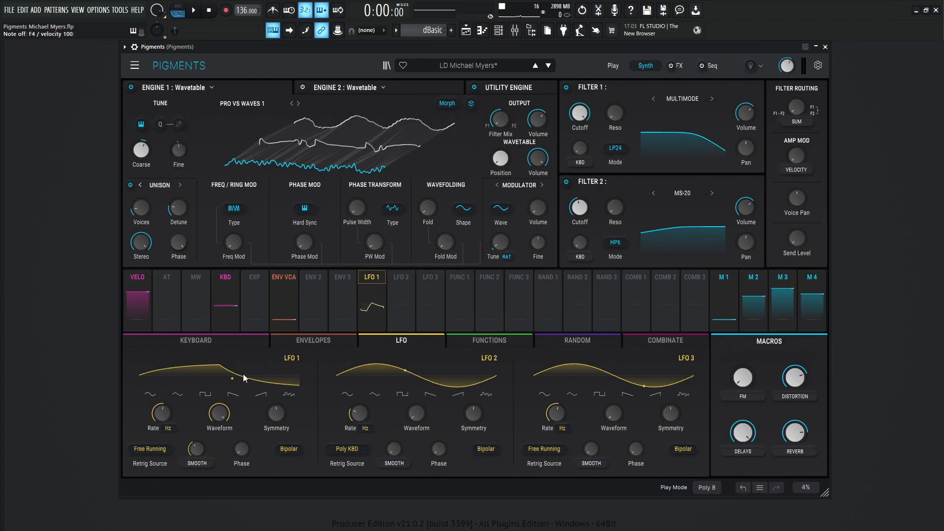
mouse_move(178, 180)
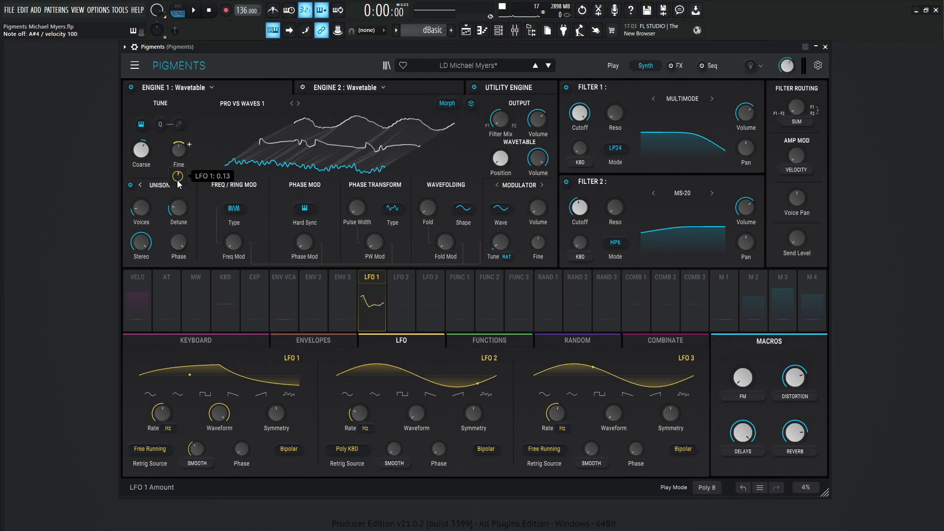
Step: Examine Engine 1's unison voices, unison detune and filter mix
mouse_move(138, 211)
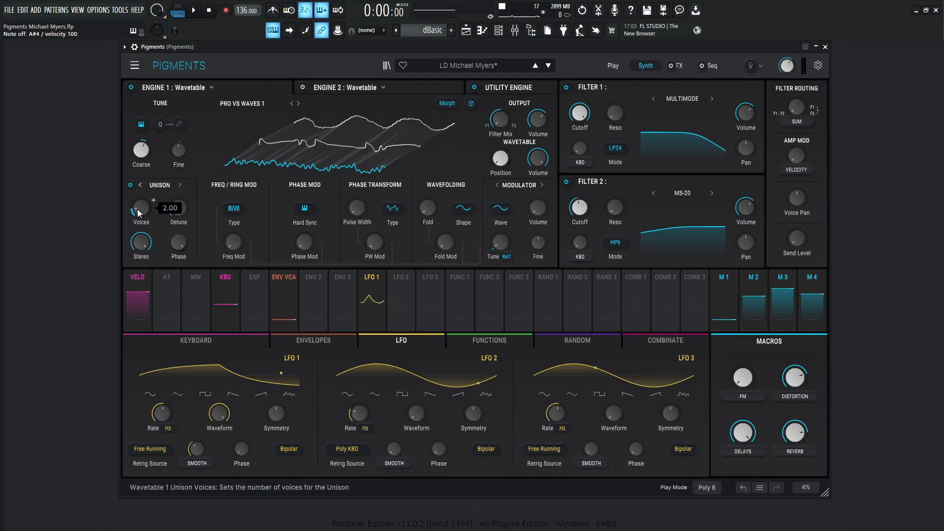
mouse_move(176, 211)
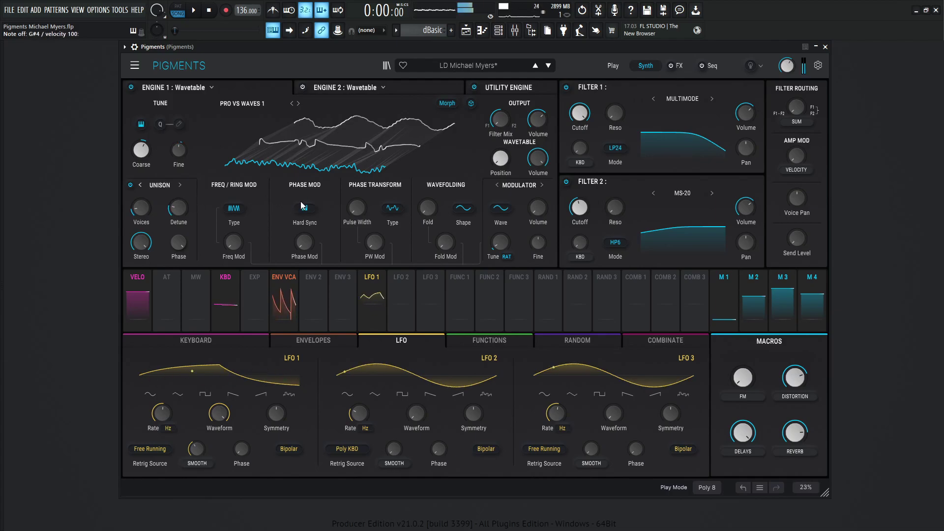
mouse_move(500, 128)
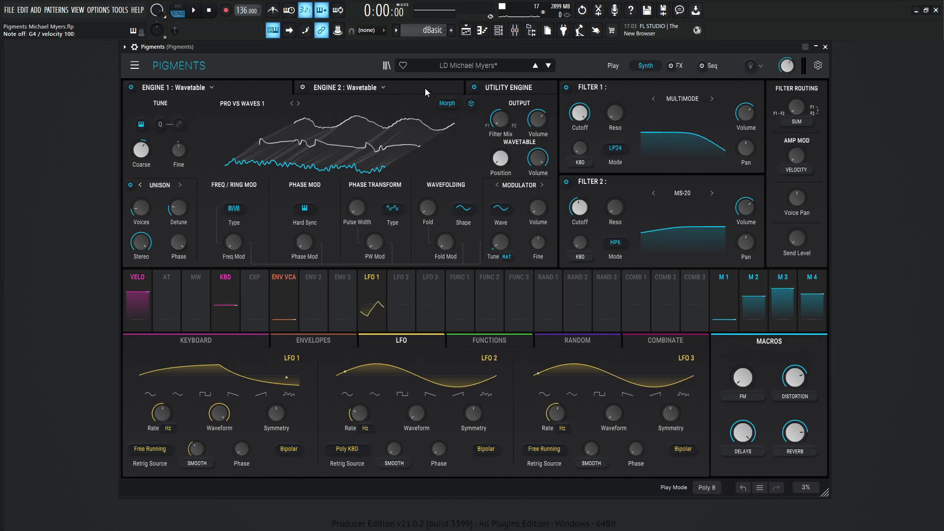
Step: Switch Engine 1 off and on while playing single notes to compare its sound with Engine 2's
click(132, 88)
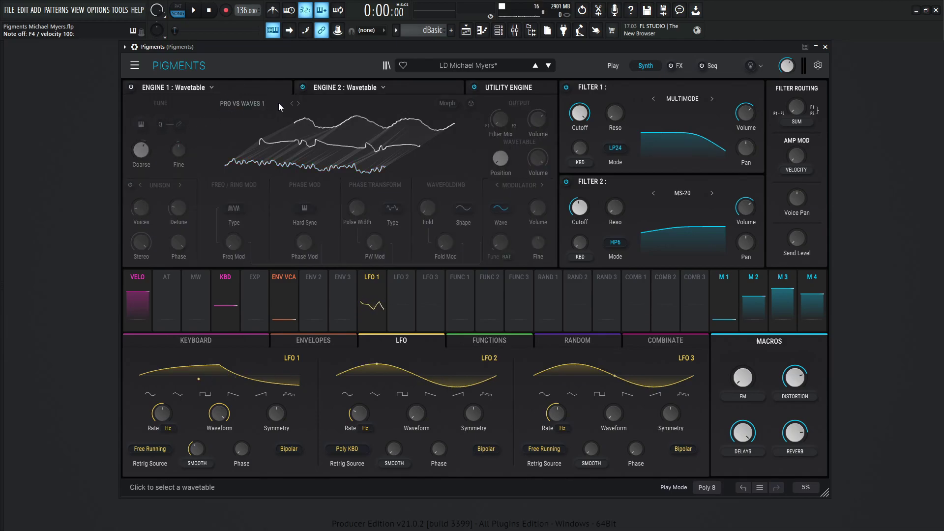
click(131, 88)
key(q)
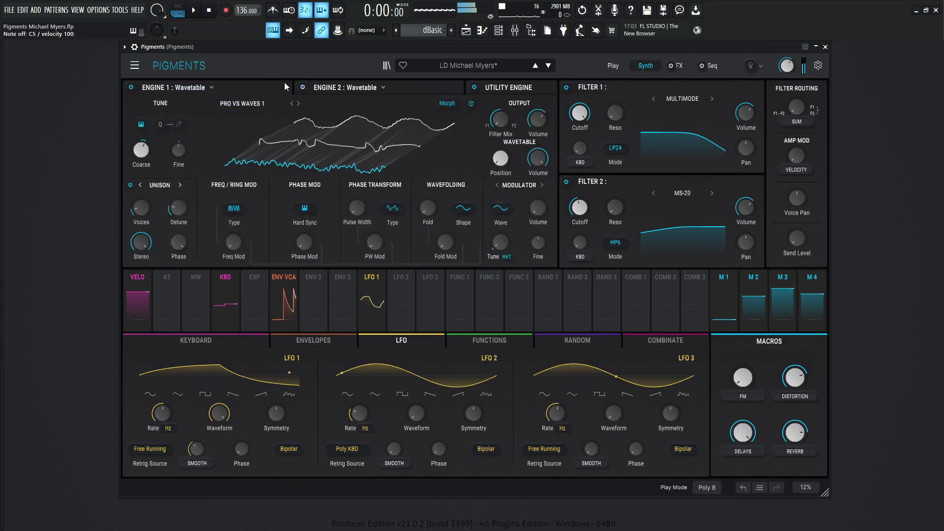
click(131, 91)
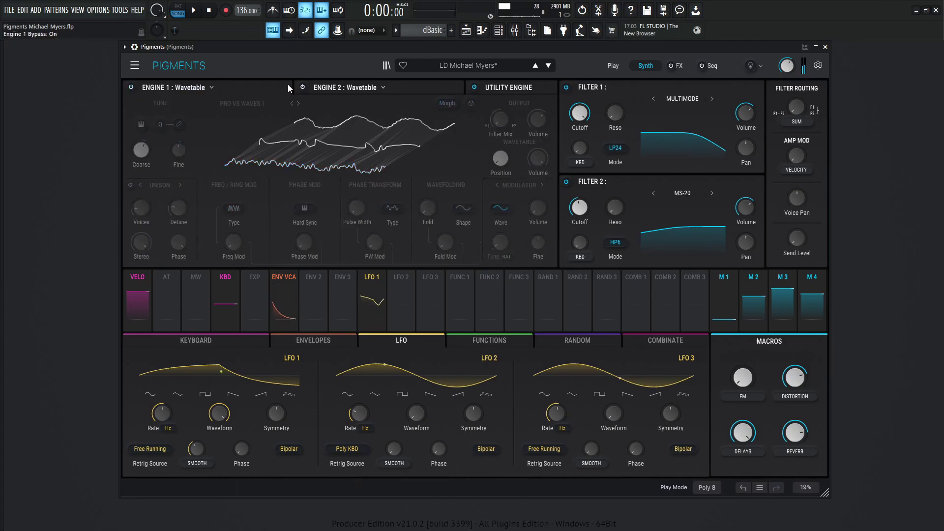
key(q)
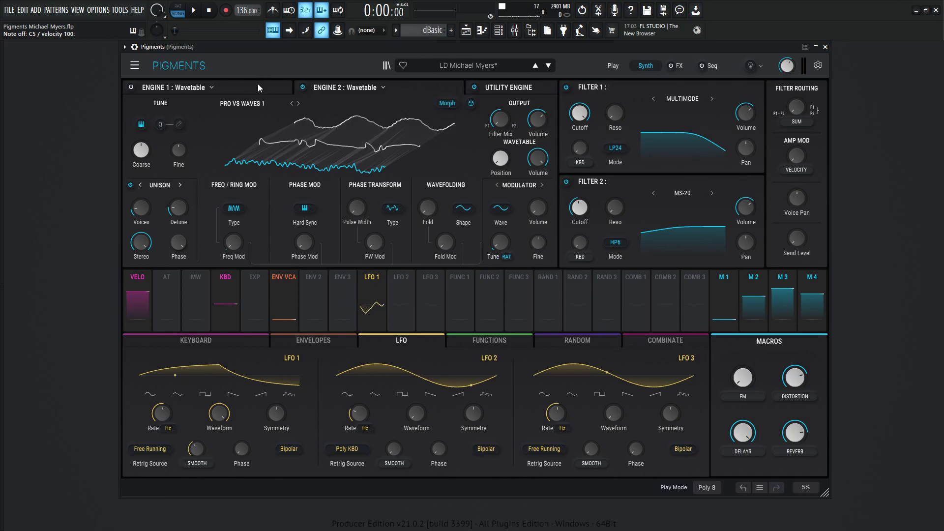
Step: Switch Engine 1 on and play a few notes with both engines sounding together
click(131, 87)
key(z)
key(v)
key(2)
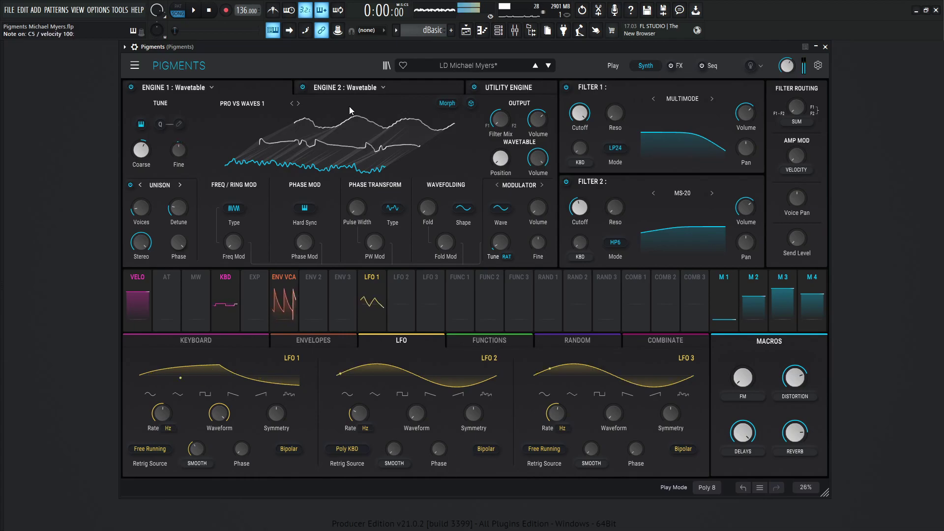
key(v)
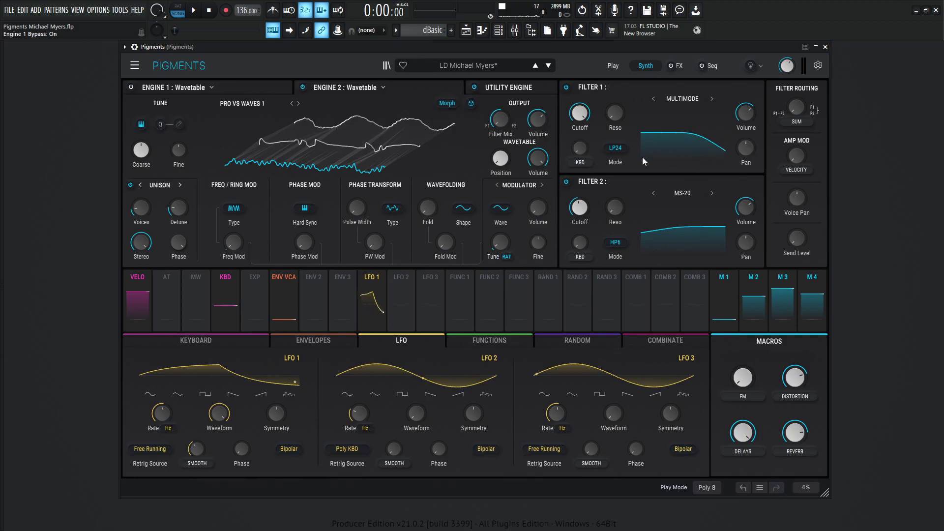
Step: Examine the ENV VCA envelope's attack, decay, sustain, release and decay curve while playing a note
click(305, 342)
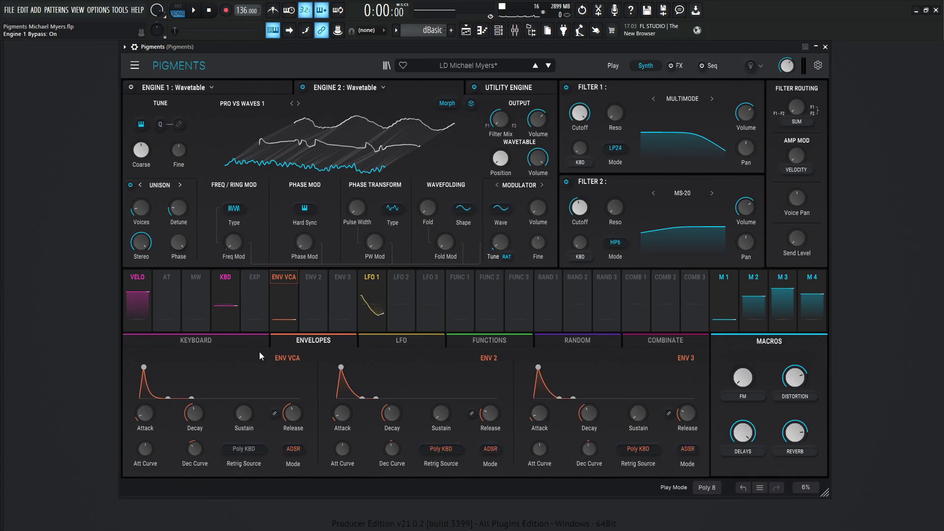
key(z)
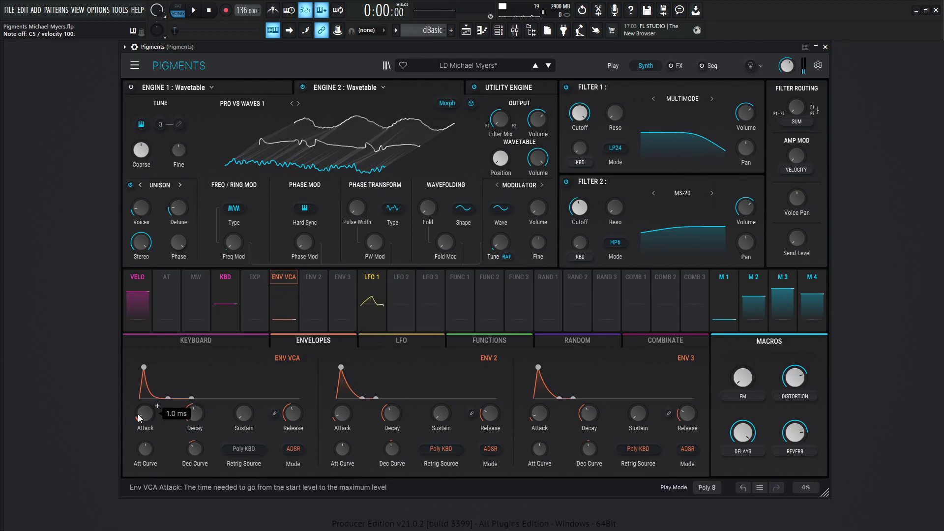
mouse_move(190, 419)
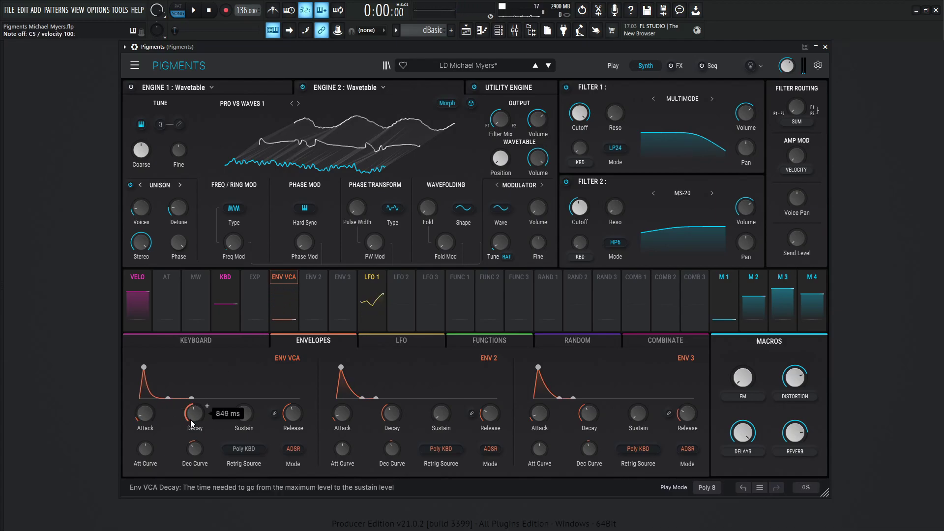
mouse_move(247, 421)
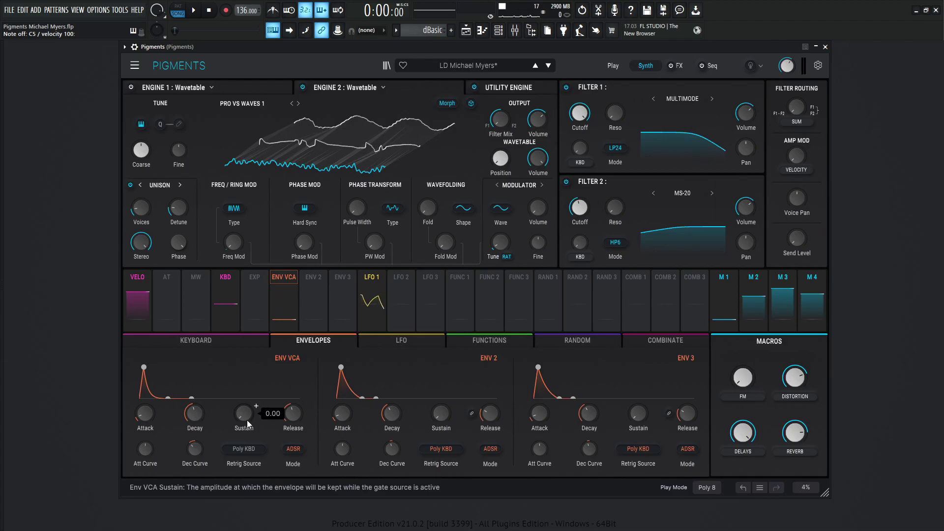
mouse_move(287, 416)
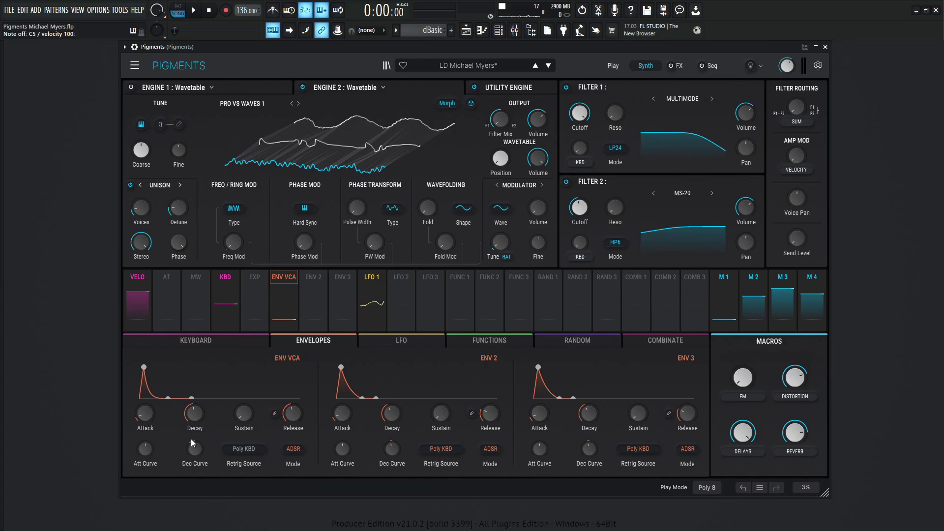
mouse_move(192, 458)
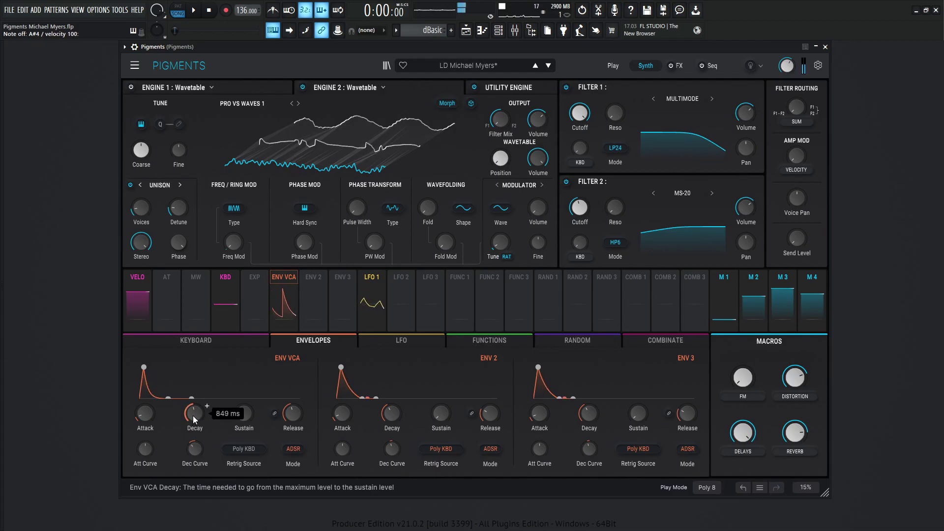
Step: Audition the ENV VCA decay at about 4.22 s, undo that change, and shorten the decay to about 249 ms
drag(193, 415, 193, 393)
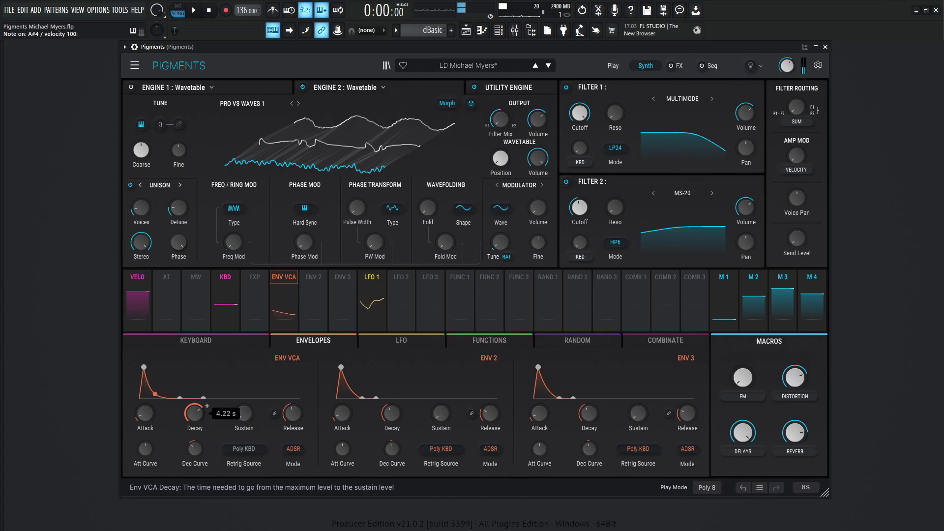
click(743, 487)
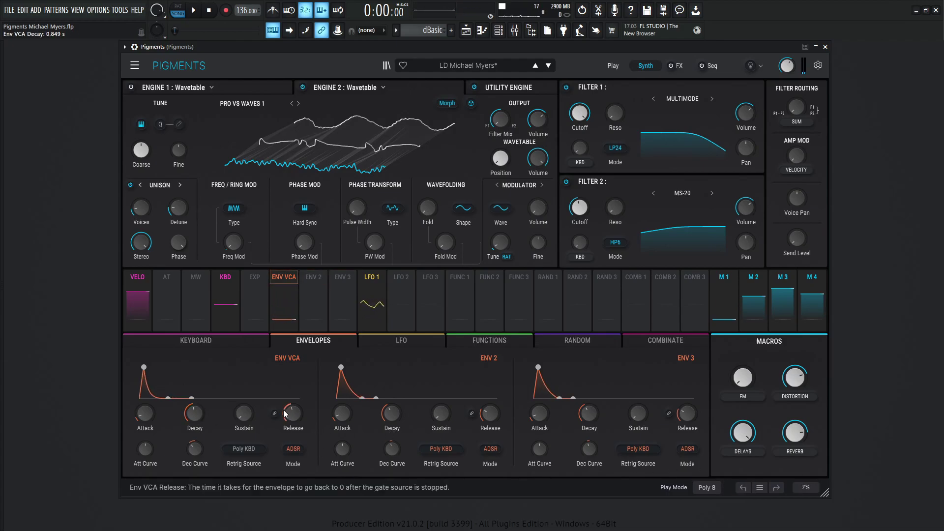
scroll(207, 406, down, 10)
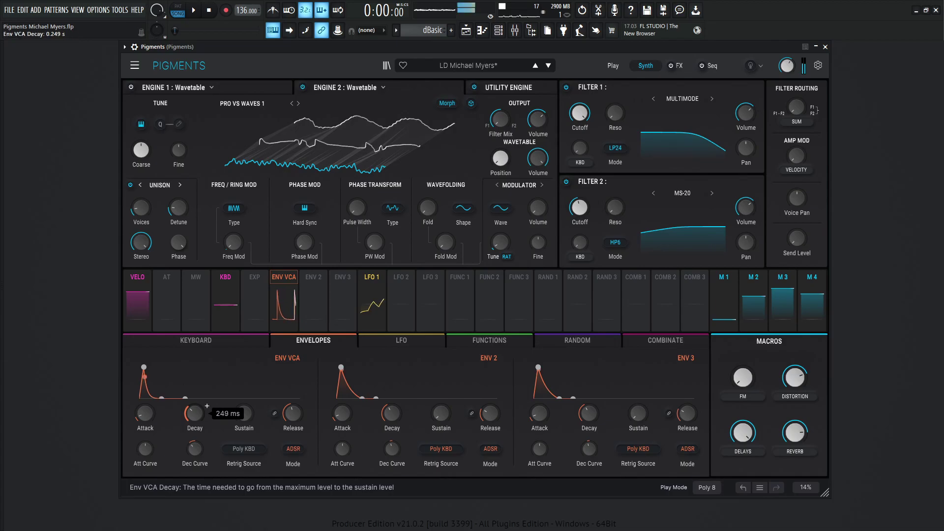
Step: Lengthen the ENV VCA decay to about 0.3 s, undo the decay change, and nudge the decay curve
scroll(207, 407, up, 3)
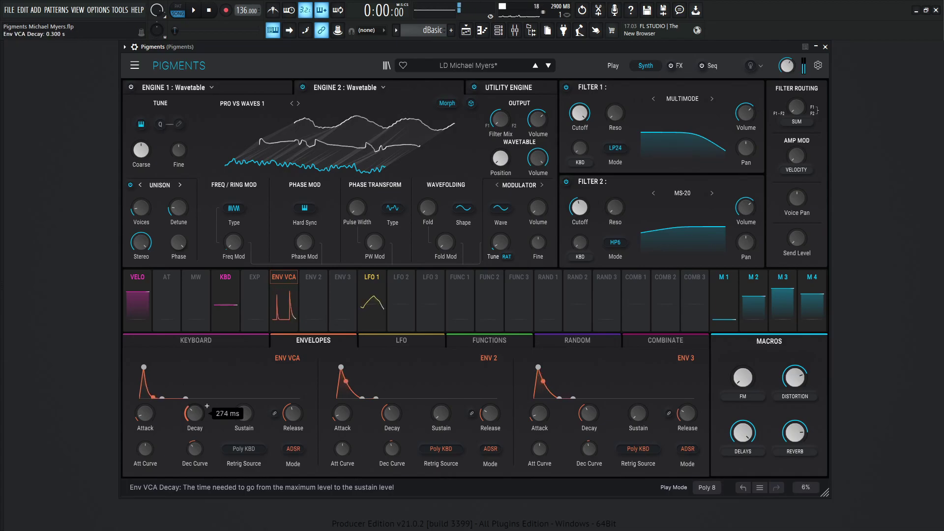
click(743, 488)
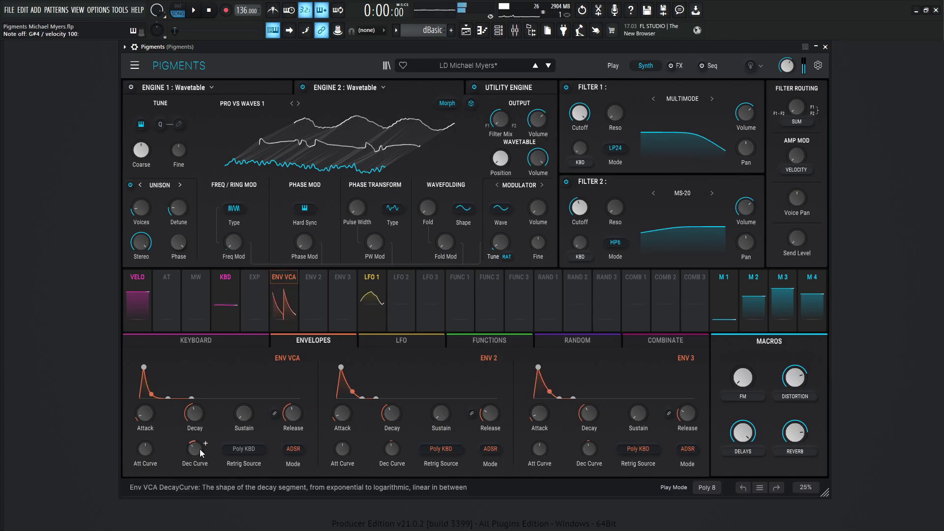
drag(196, 454, 196, 453)
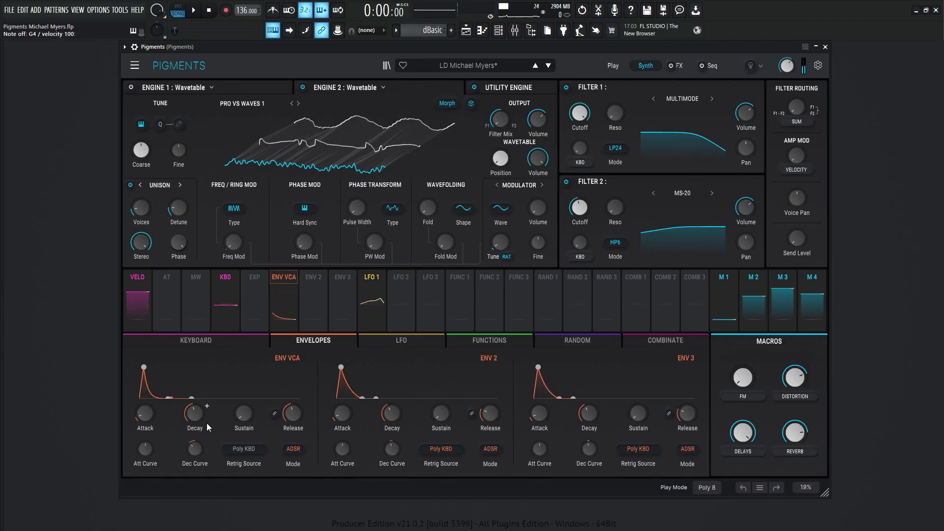
Step: View the Utility Engine, and bypass FX A's delay, bitcrusher and distortion in the effects section
click(514, 96)
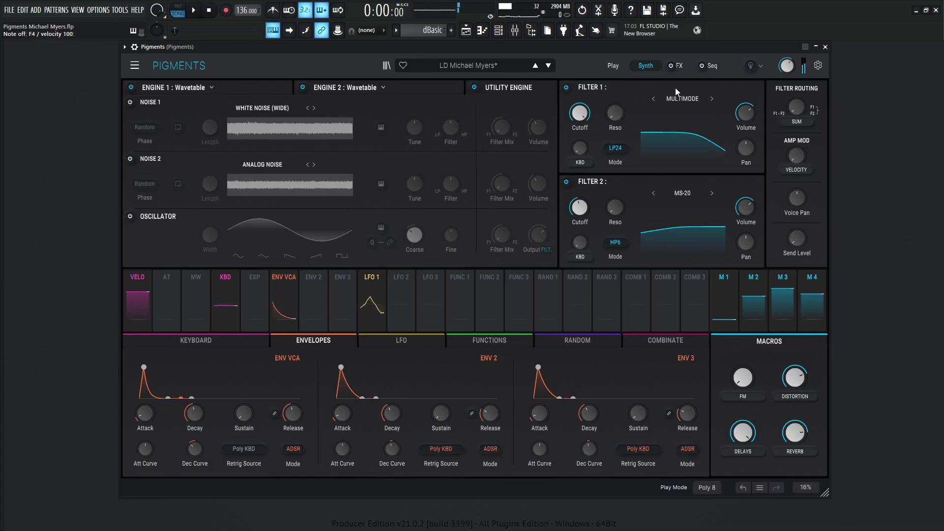
click(678, 66)
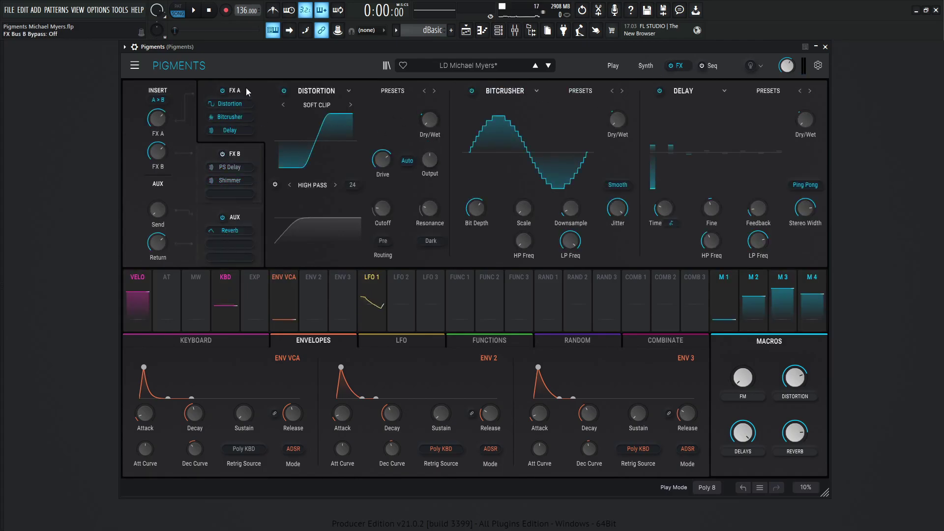
click(660, 91)
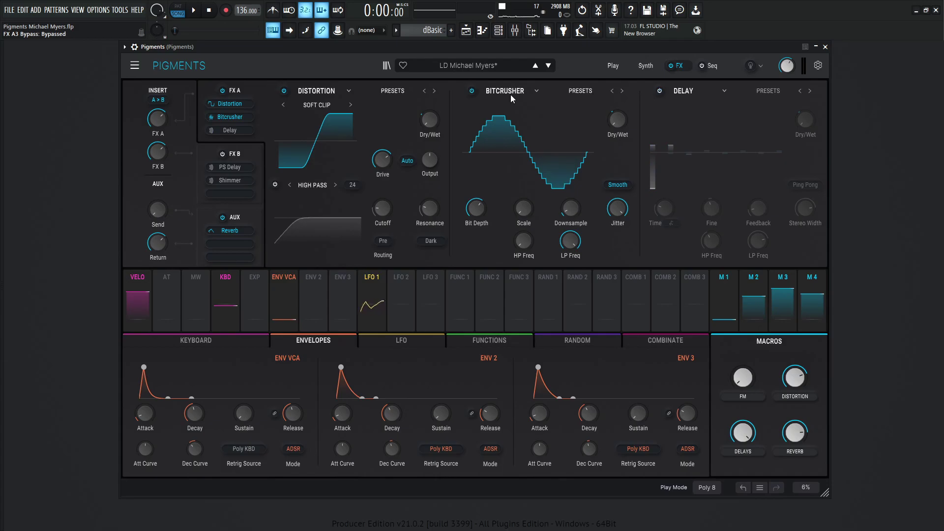
click(471, 91)
click(284, 90)
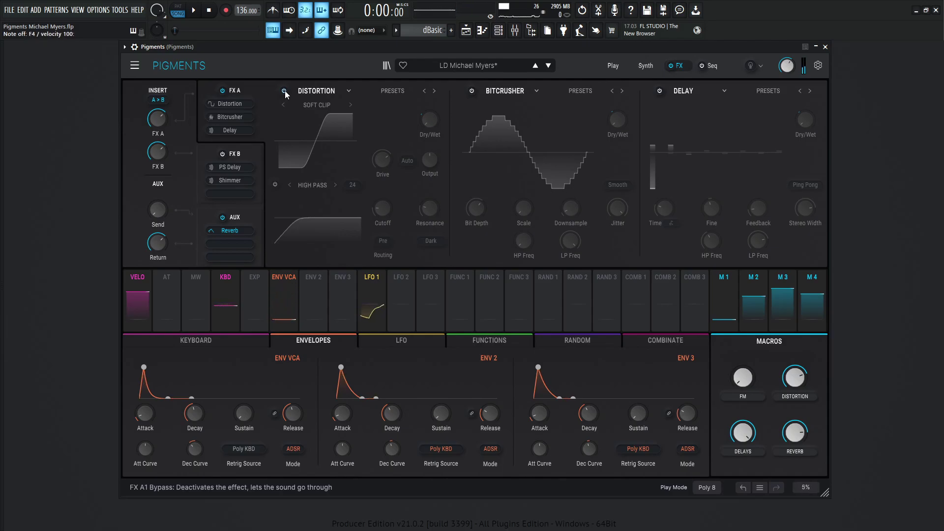
Step: Switch FX A's distortion on and off while playing notes to compare the sound, leaving it on
click(284, 91)
click(285, 92)
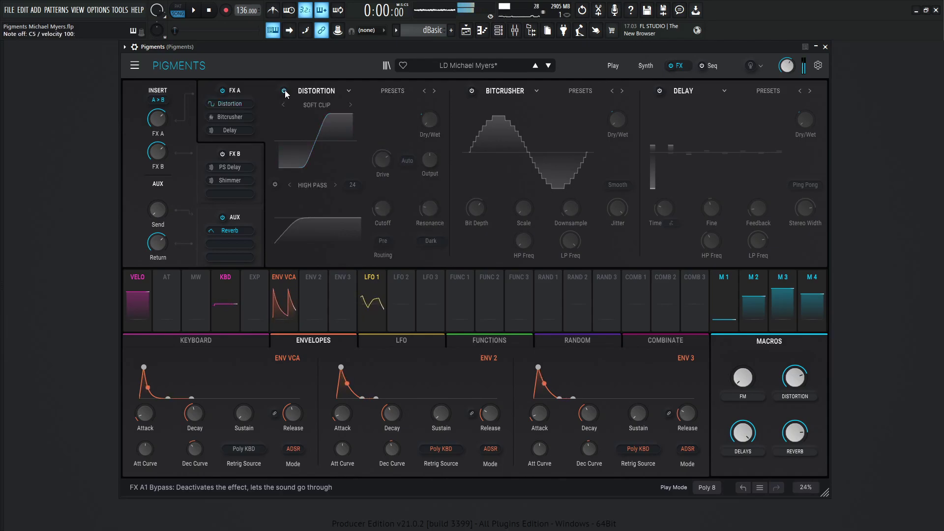
click(285, 92)
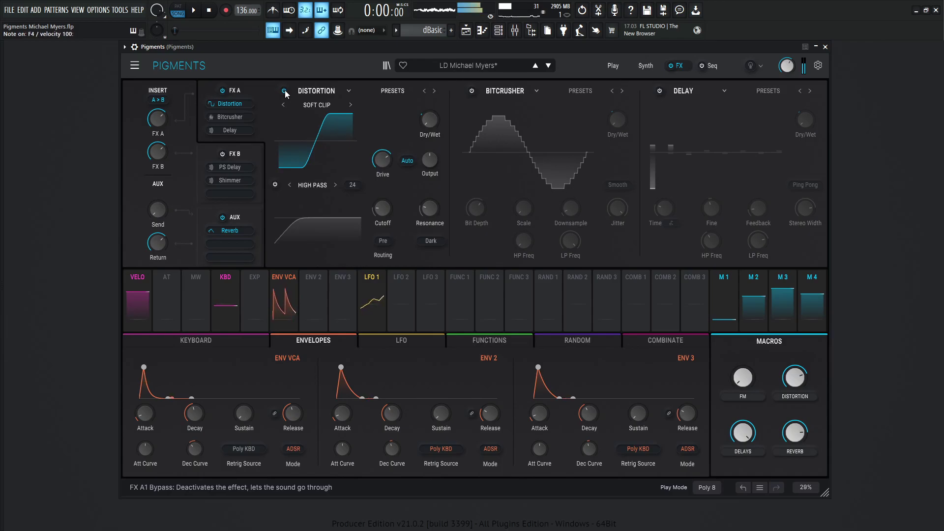
click(284, 91)
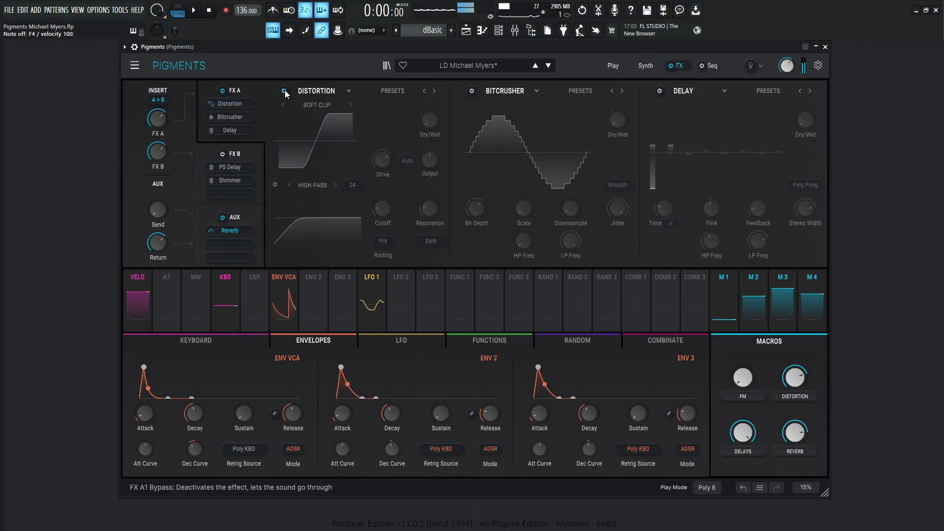
click(284, 91)
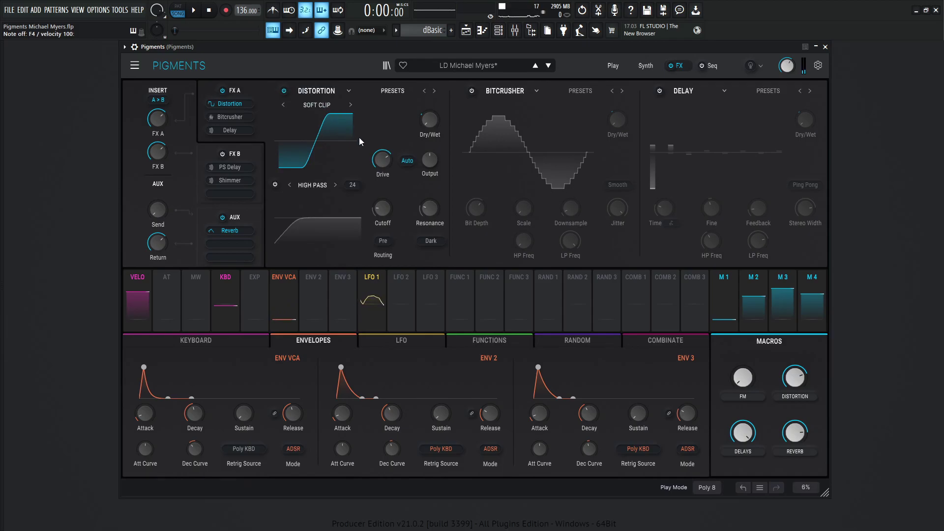
Step: Examine the distortion's drive amount and the Distortion macro's modulation of its dry/wet mix
mouse_move(386, 165)
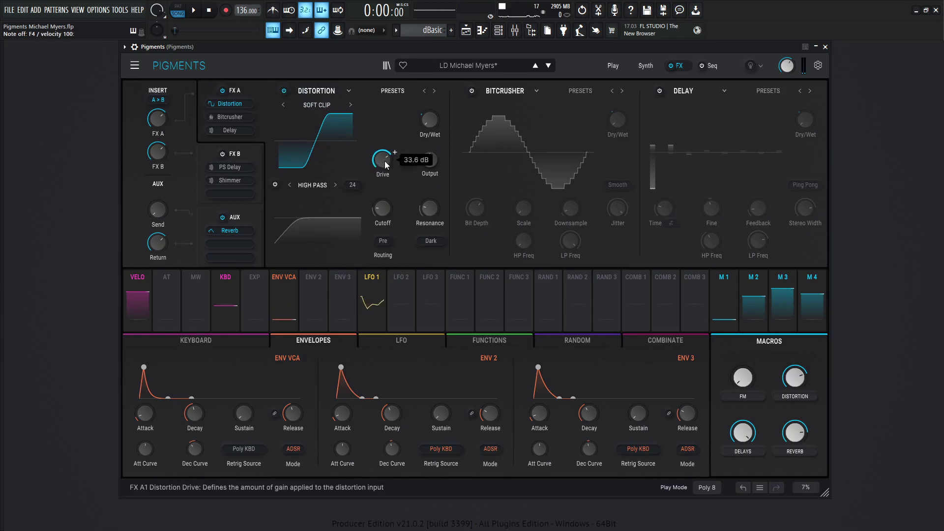
mouse_move(797, 380)
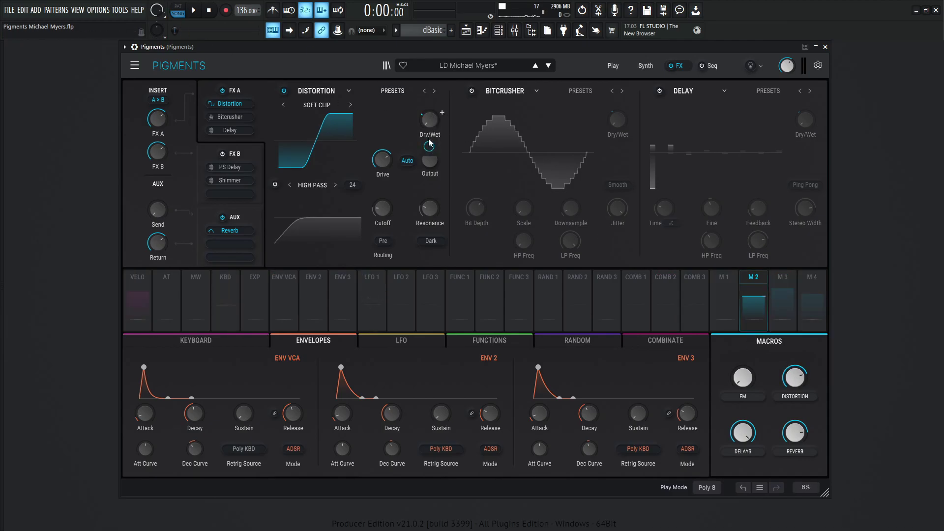
mouse_move(430, 148)
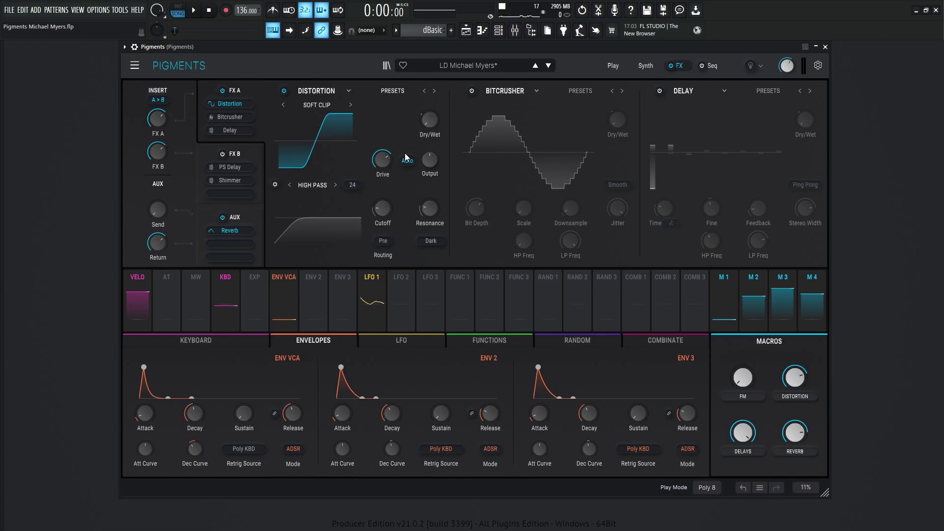
Step: Enable the bitcrusher in FX A and examine its bit depth, downsample, jitter, low-pass frequency and macro-modulated dry/wet mix
click(472, 91)
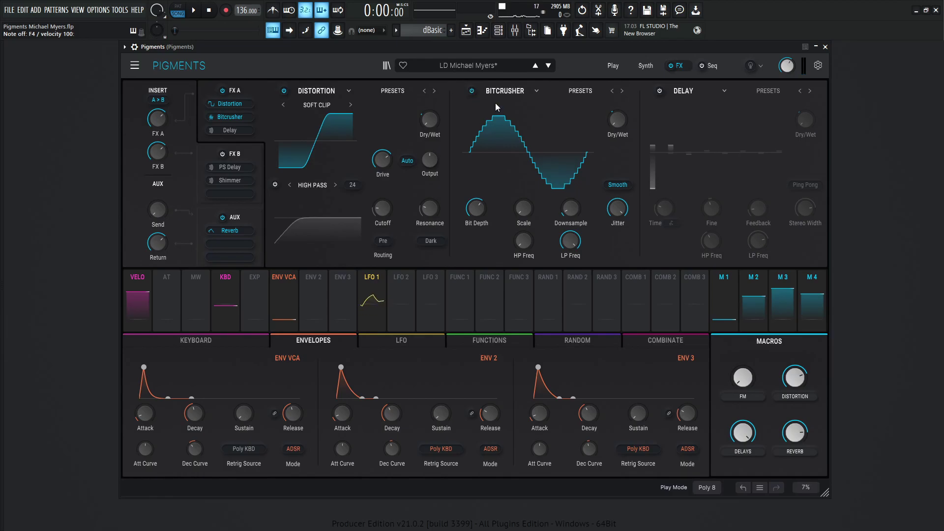
mouse_move(475, 212)
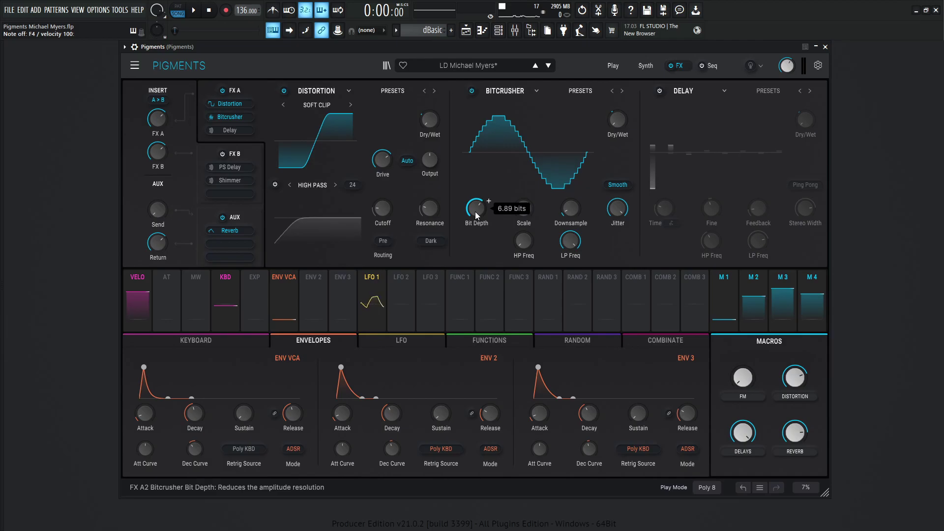
mouse_move(569, 212)
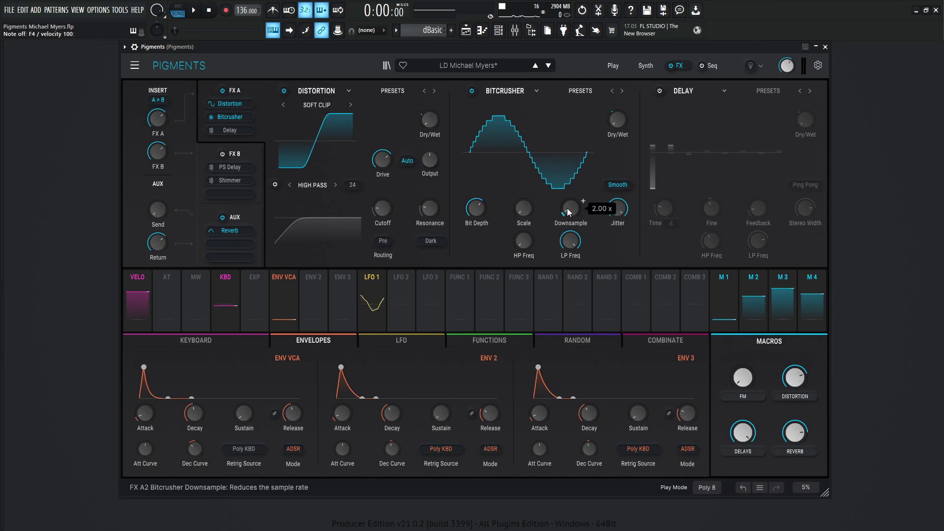
mouse_move(615, 208)
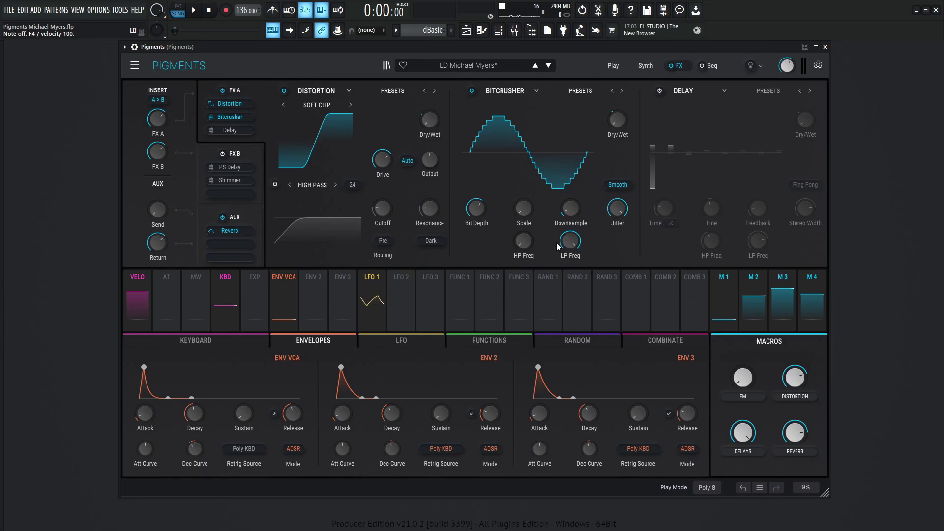
mouse_move(573, 247)
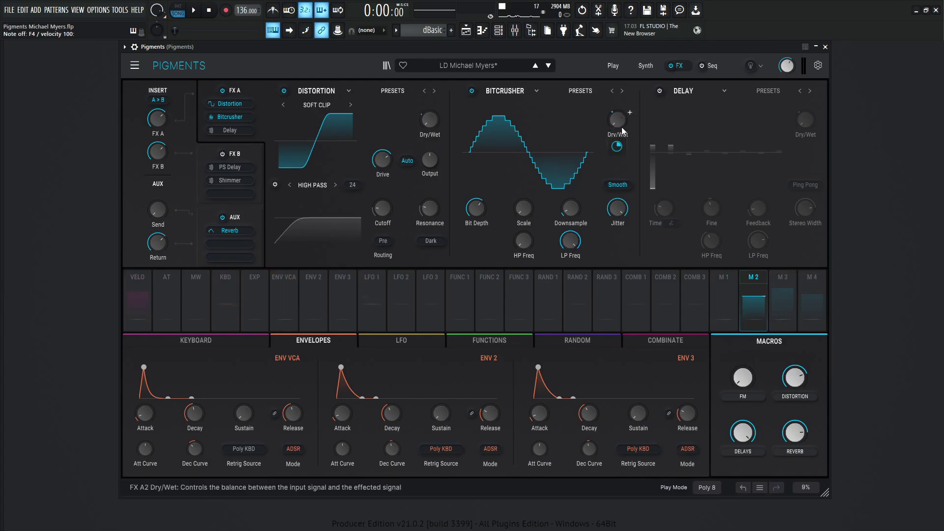
mouse_move(619, 148)
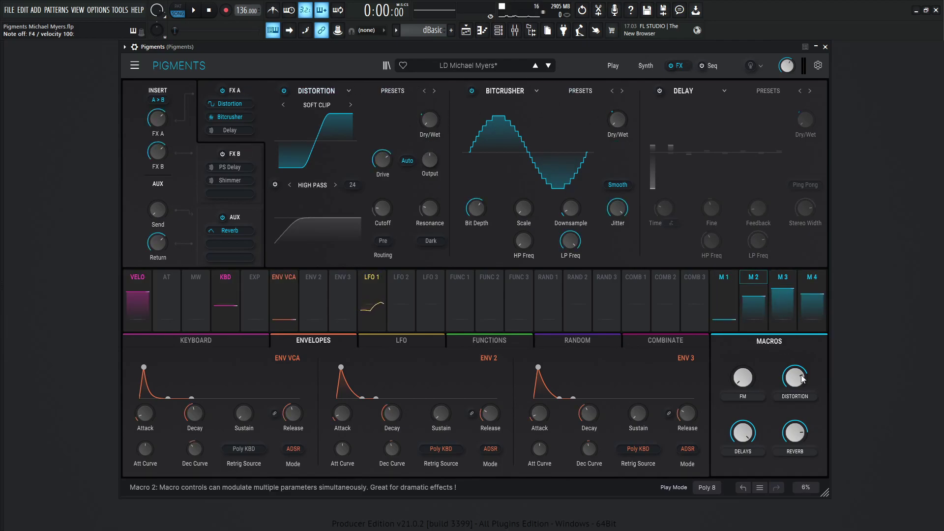
mouse_move(618, 119)
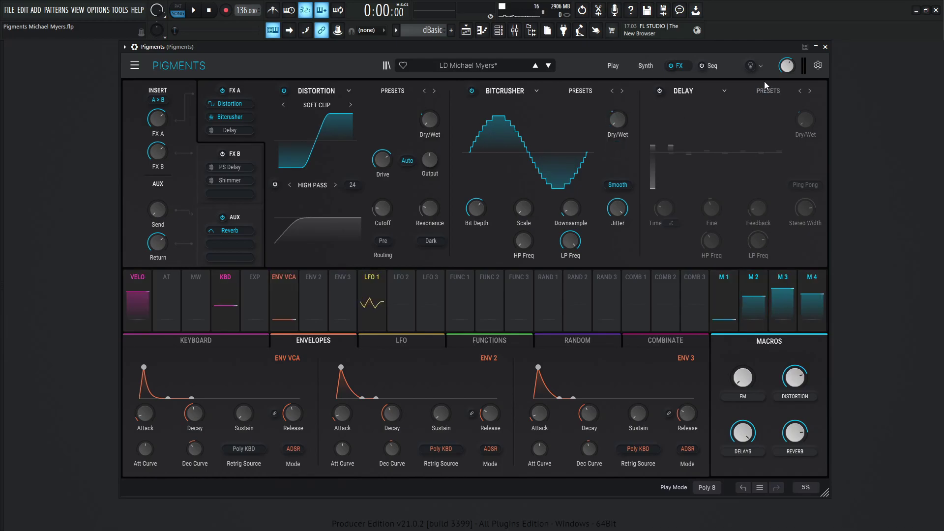
Step: Enable the delay in FX A and examine its time, feedback, stereo width, filter frequencies and macro-modulated dry/wet mix
click(659, 91)
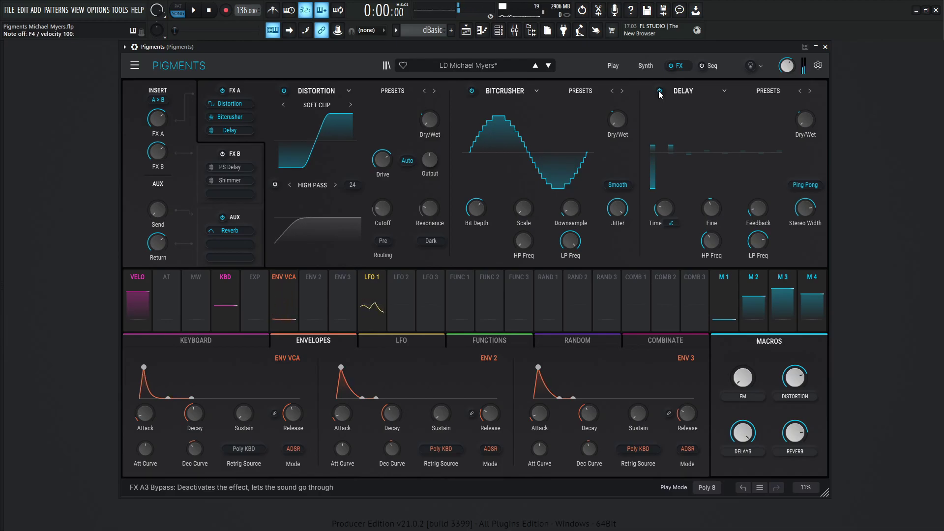
mouse_move(667, 213)
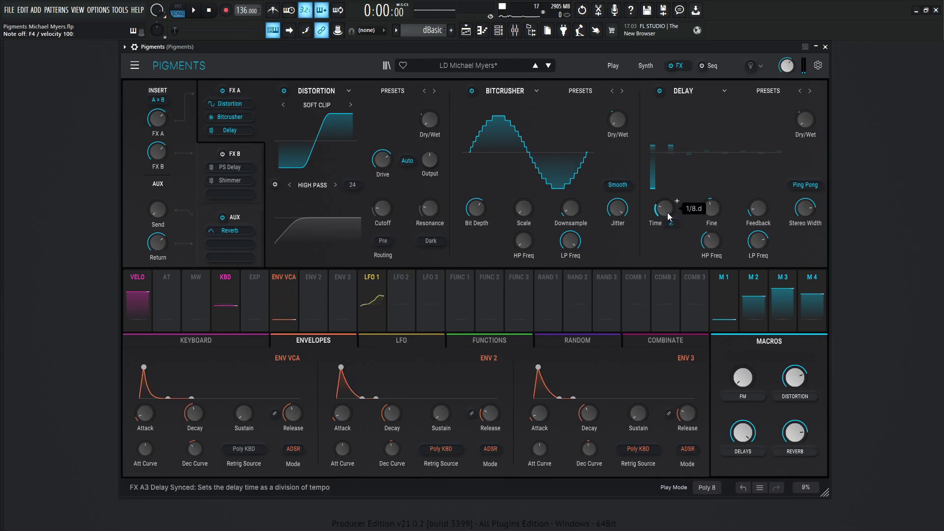
mouse_move(710, 210)
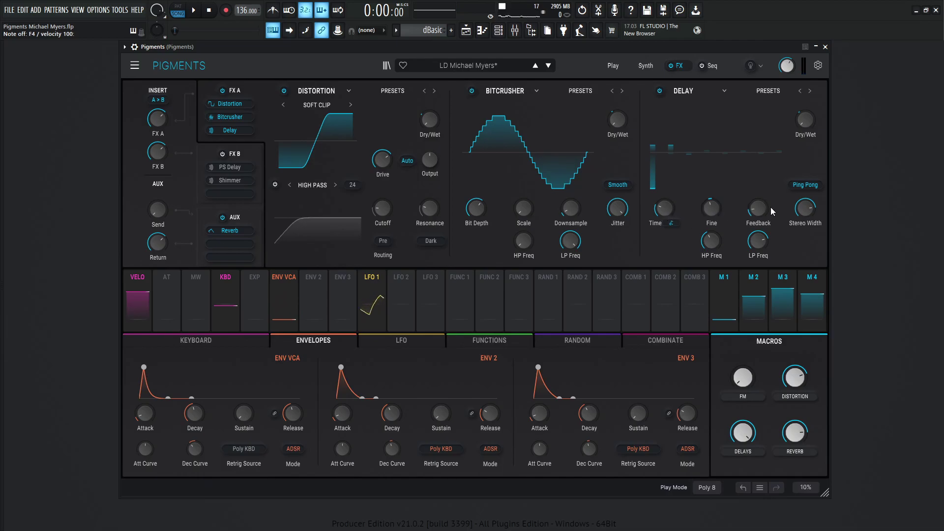
mouse_move(765, 210)
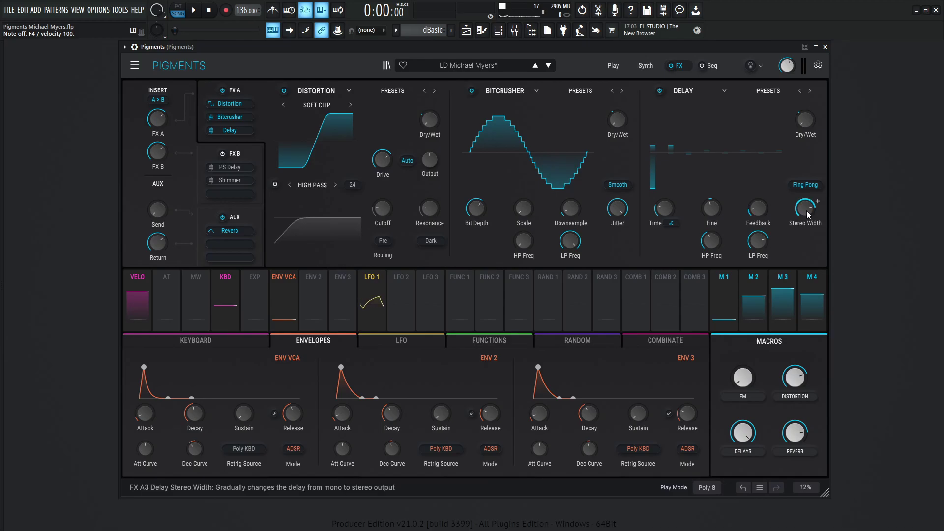
mouse_move(807, 211)
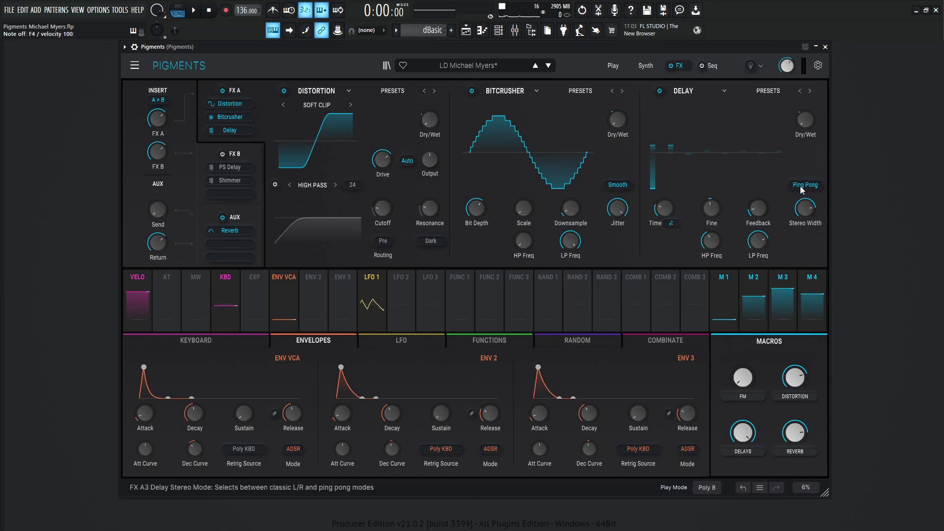
mouse_move(716, 244)
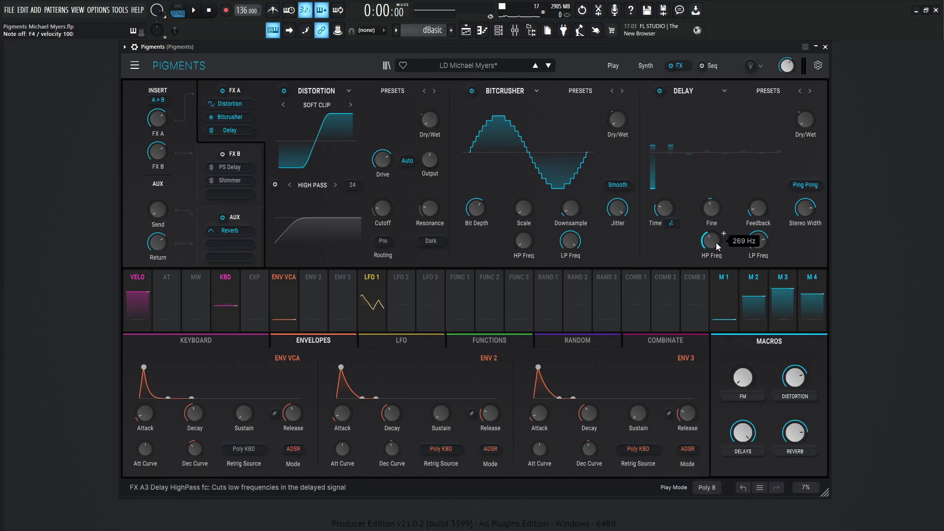
mouse_move(755, 248)
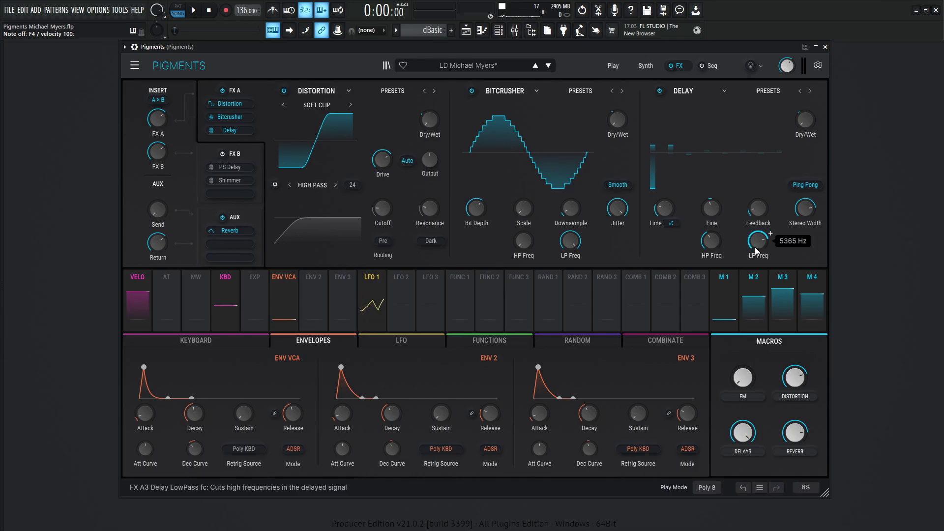
mouse_move(808, 122)
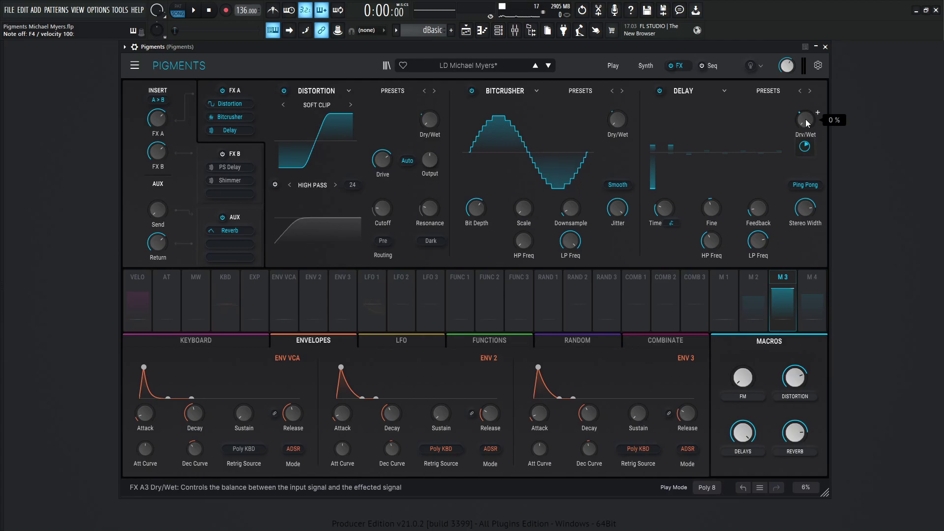
mouse_move(806, 151)
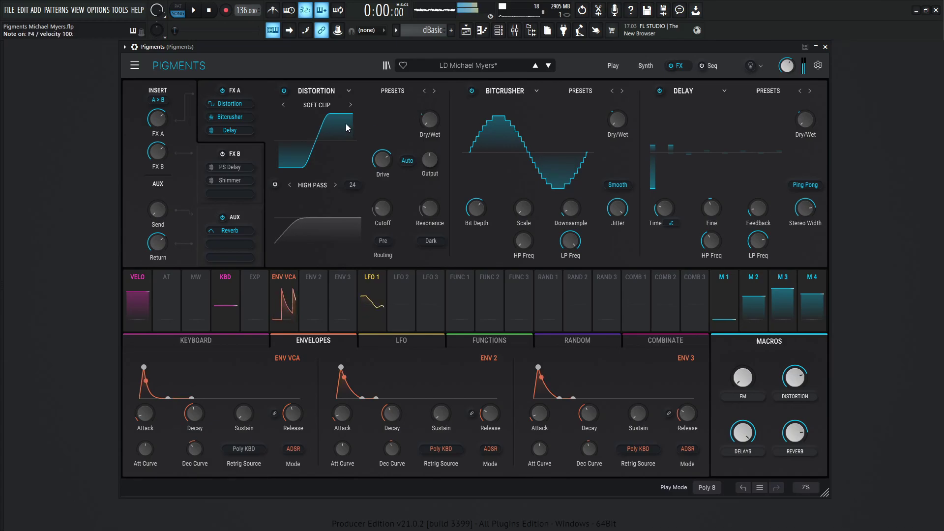
Step: Enable the FX B chain with its Shimmer bypassed, and play repeated notes to hear the PS Delay
click(254, 149)
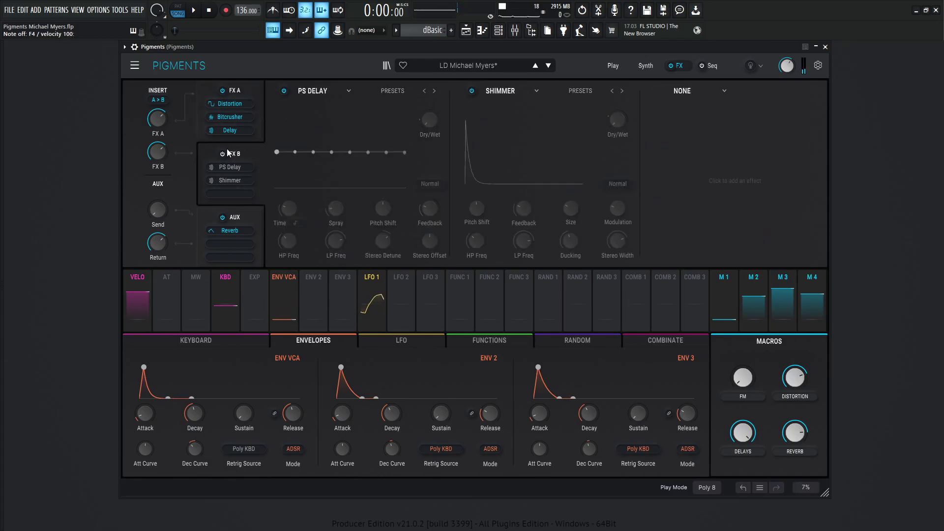
click(472, 91)
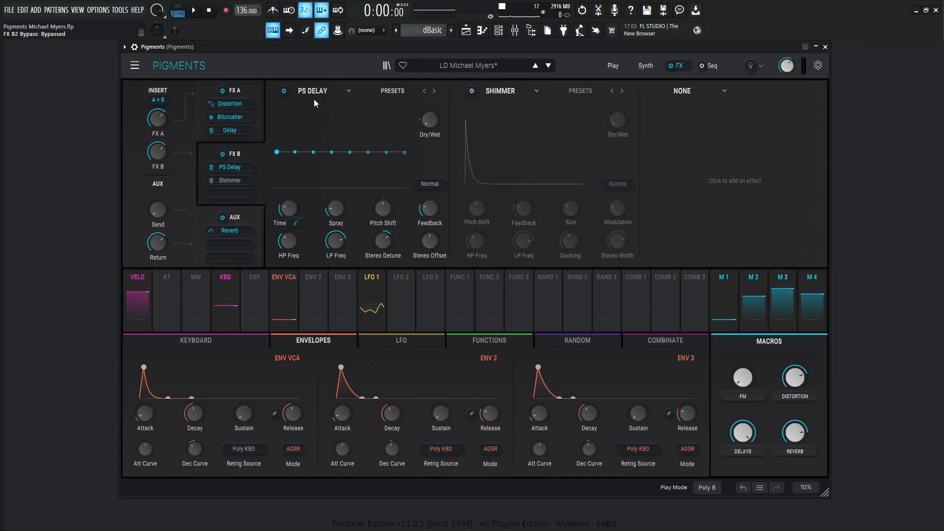
key(v)
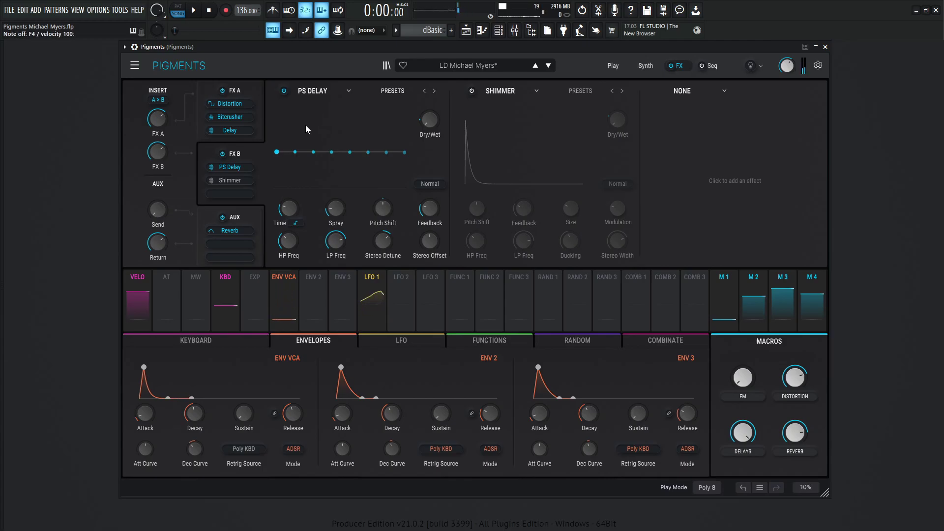
key(v)
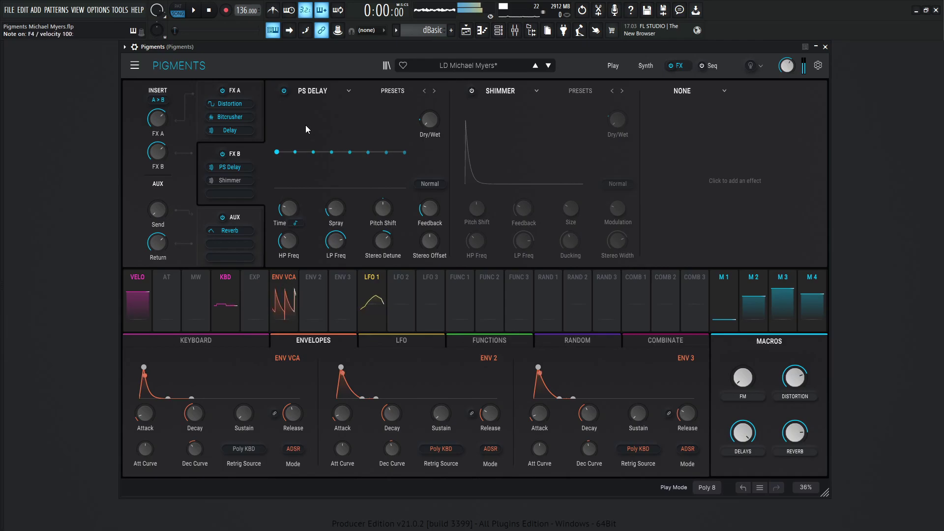
key(v)
key(v)
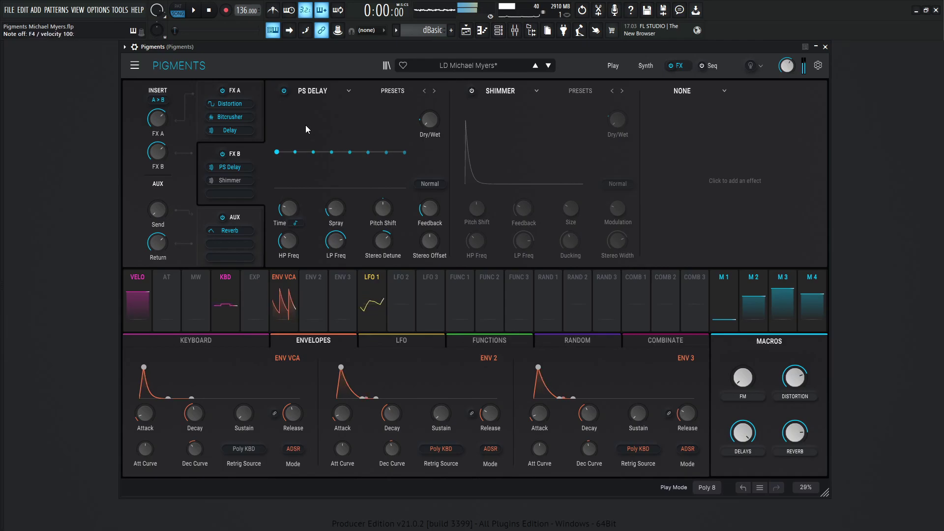
Step: Play a note and examine the PS Delay's time, spray, pitch shift, feedback, filter frequencies, stereo detune, stereo offset and macro-modulated dry/wet mix
key(q)
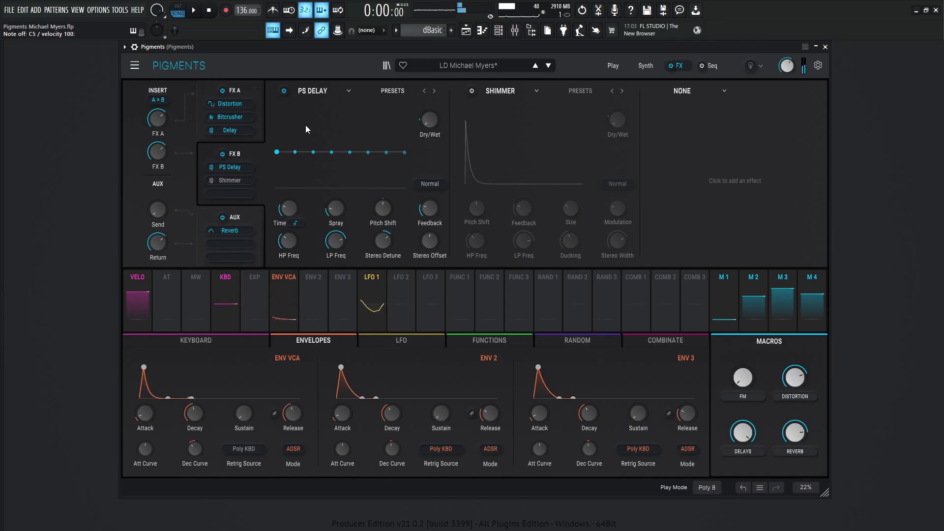
mouse_move(282, 208)
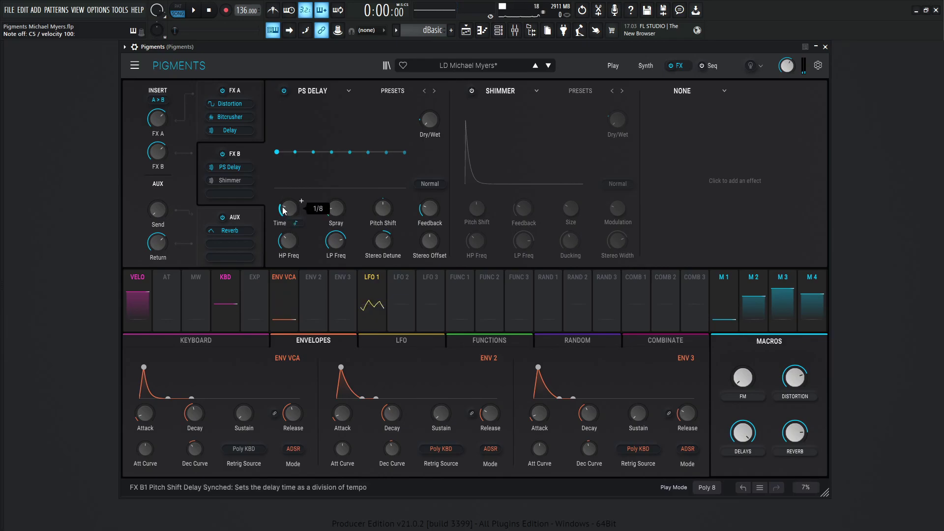
mouse_move(336, 214)
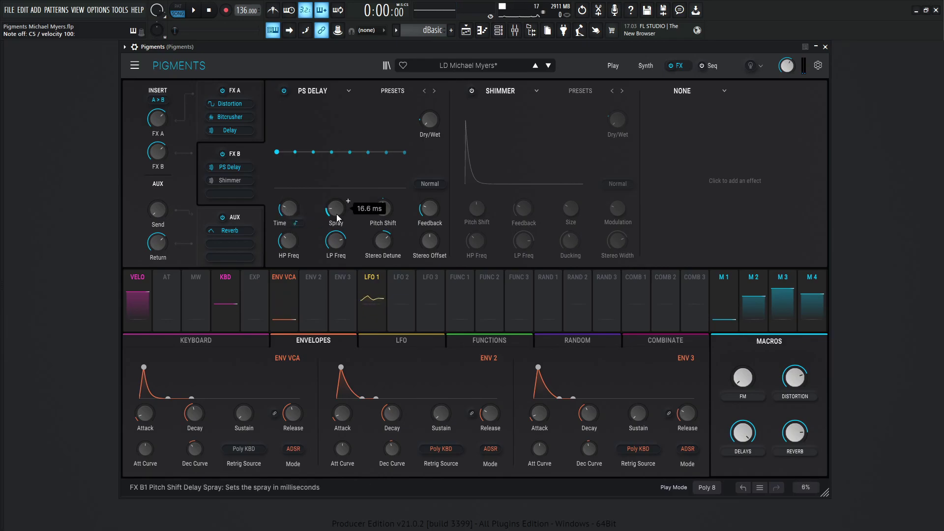
mouse_move(385, 212)
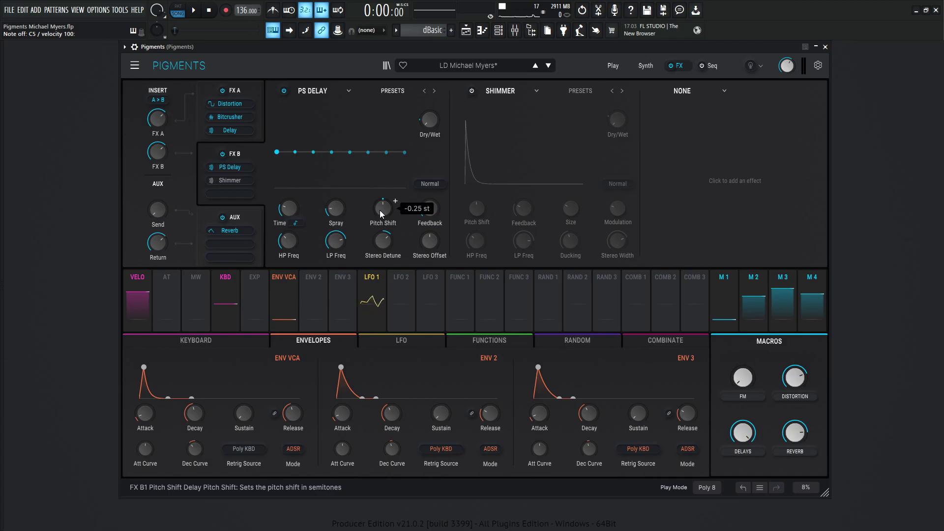
mouse_move(432, 211)
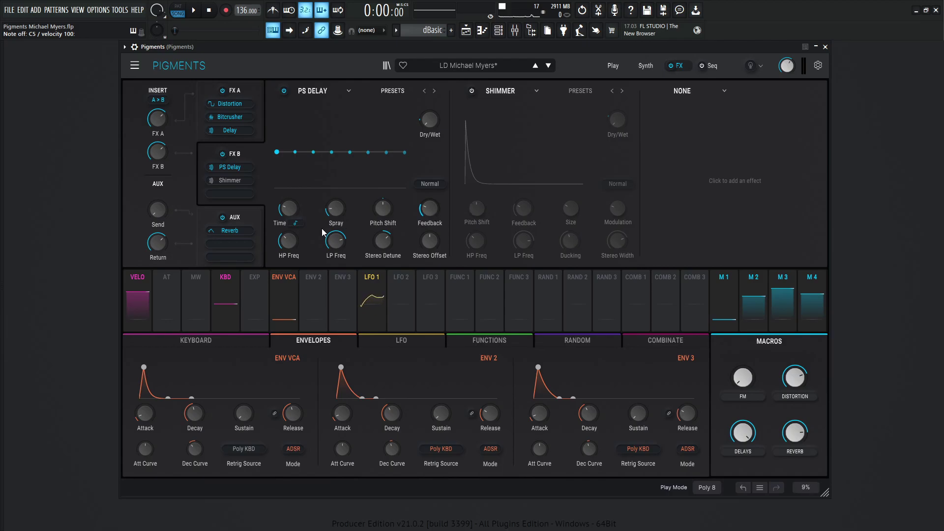
mouse_move(285, 245)
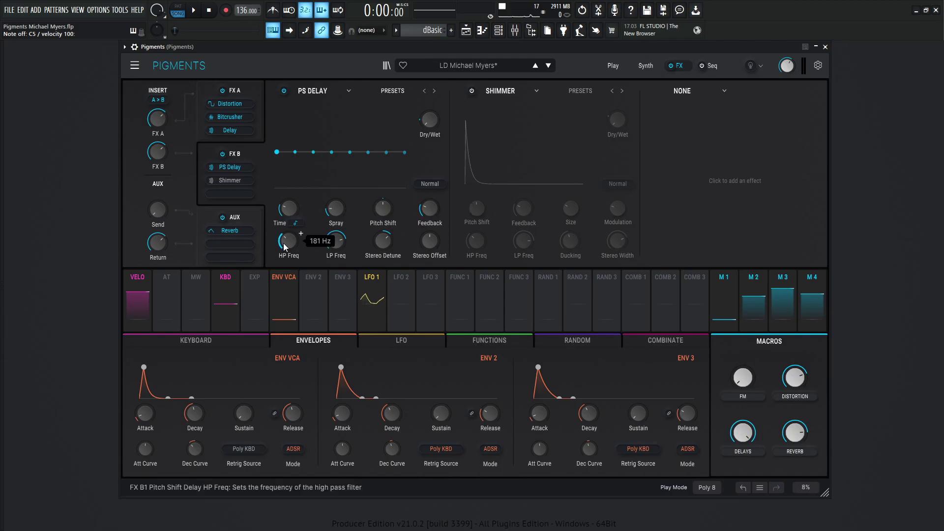
mouse_move(330, 246)
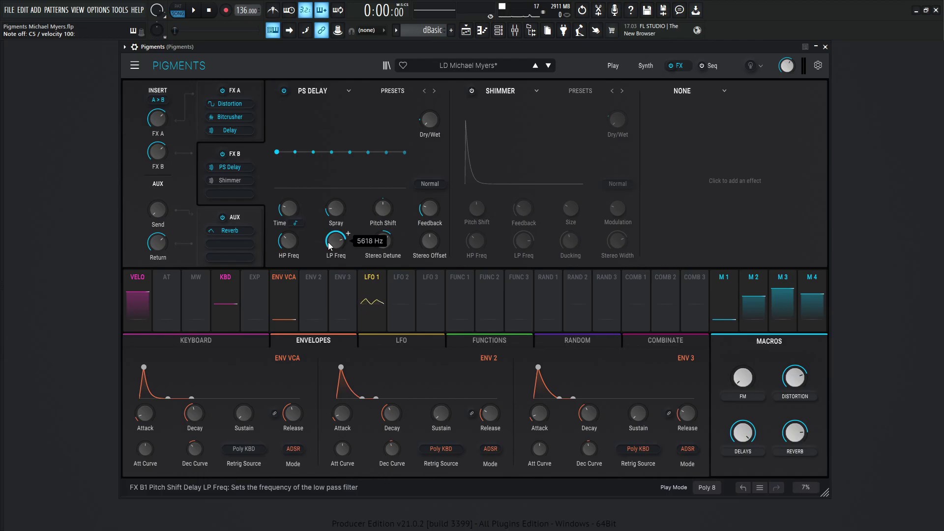
mouse_move(380, 246)
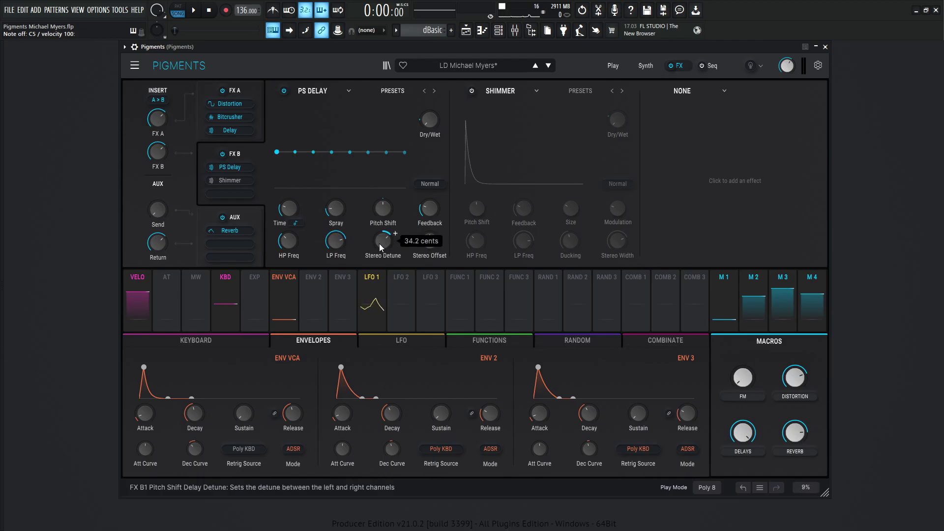
mouse_move(426, 243)
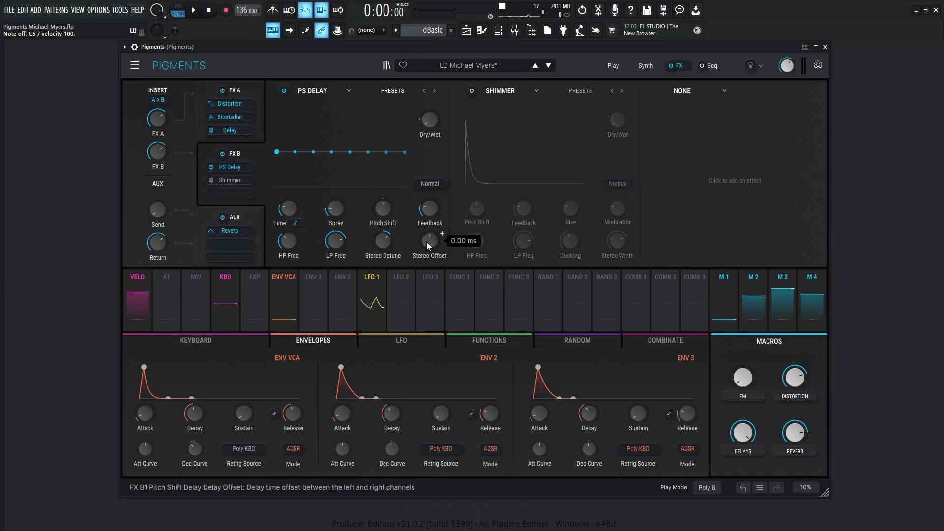
mouse_move(430, 124)
mouse_move(429, 147)
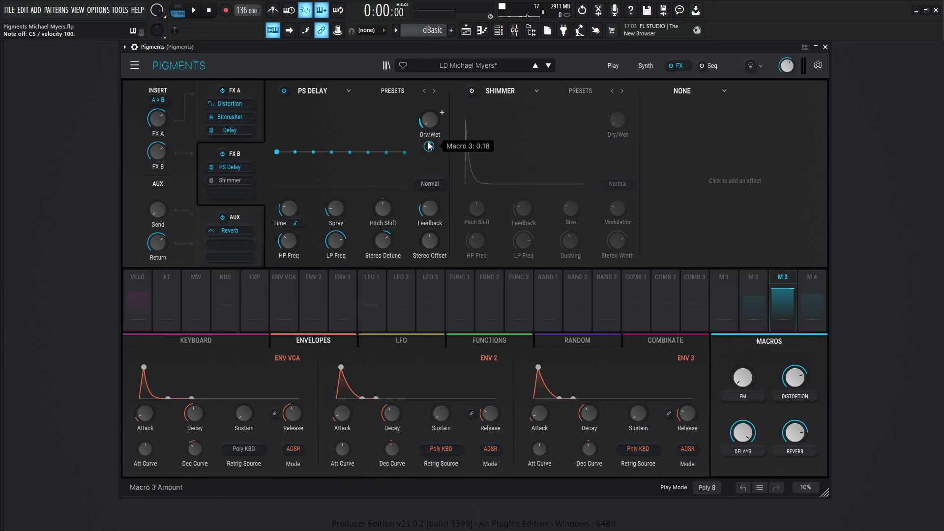
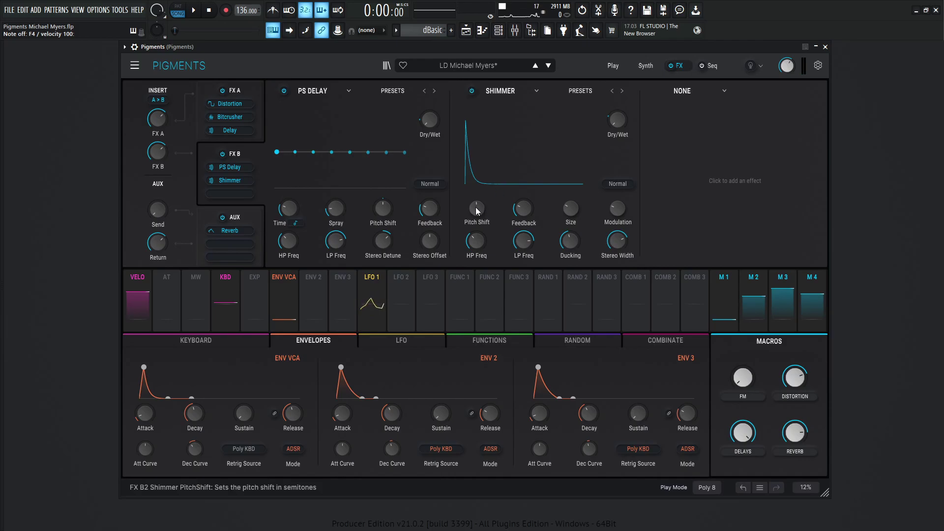
Step: Examine the Shimmer's pitch shift, feedback, size, filter frequencies, ducking, stereo width and macro-modulated dry/wet mix
mouse_move(475, 210)
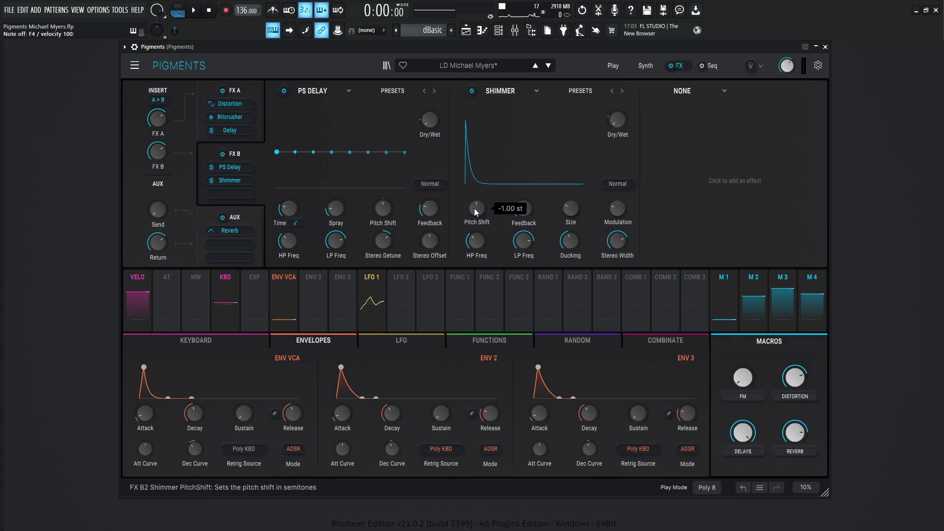
mouse_move(526, 212)
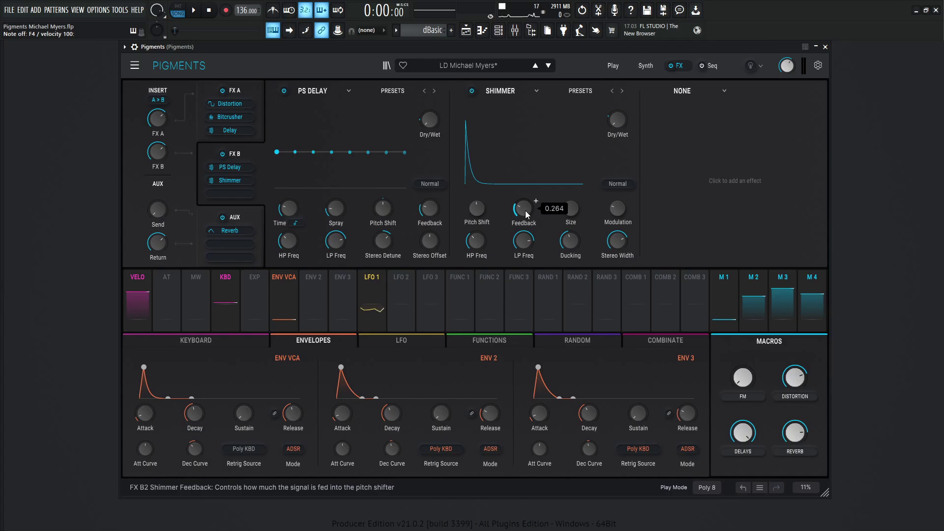
mouse_move(573, 207)
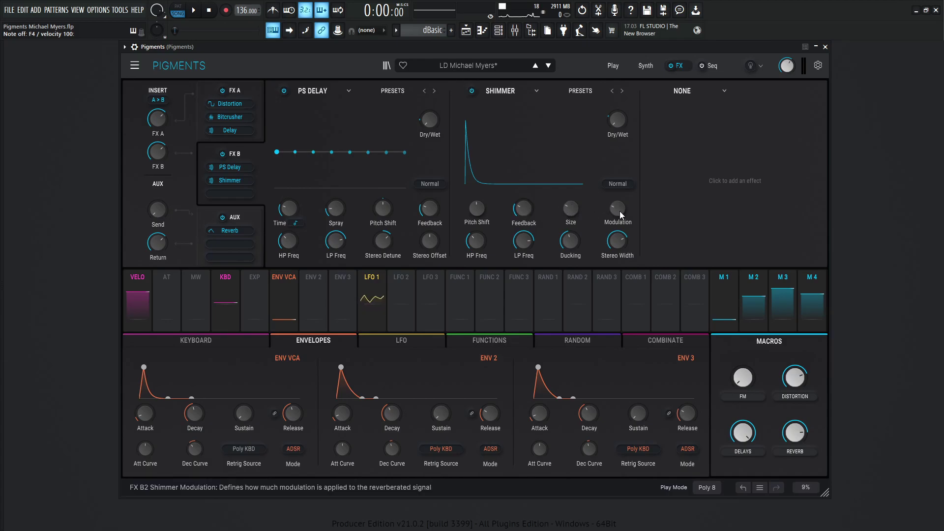
mouse_move(475, 244)
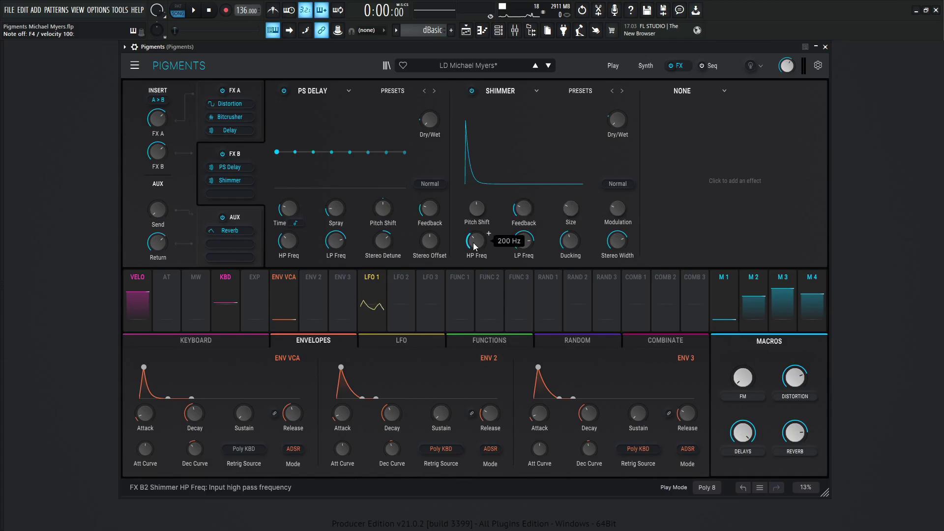
mouse_move(523, 242)
mouse_move(564, 244)
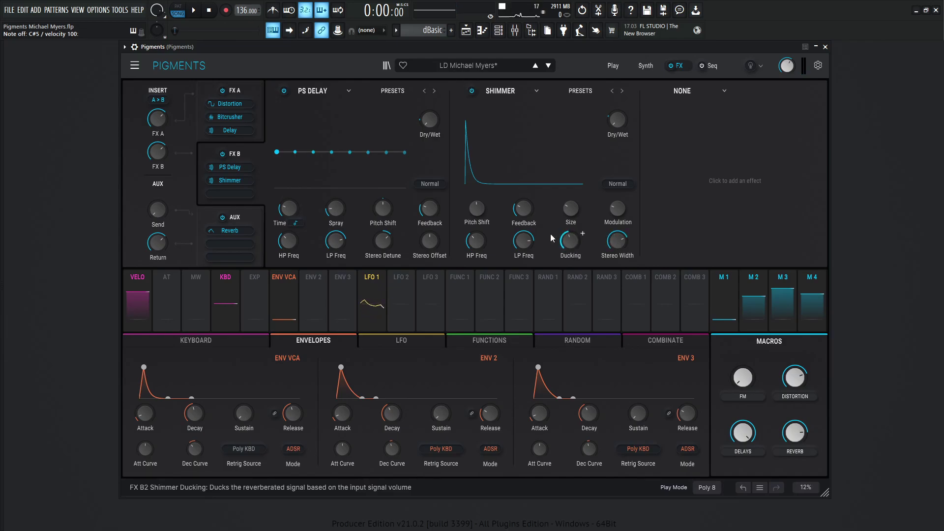
mouse_move(616, 242)
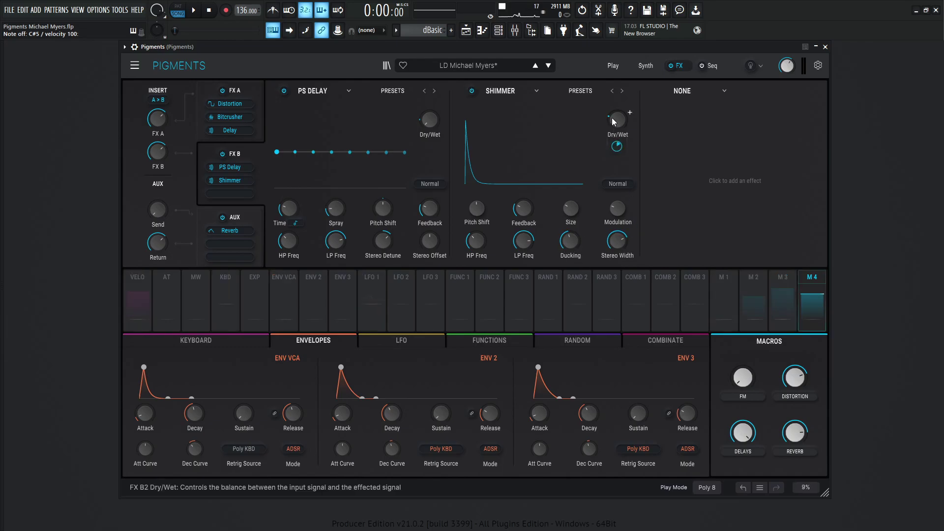
mouse_move(618, 122)
mouse_move(619, 152)
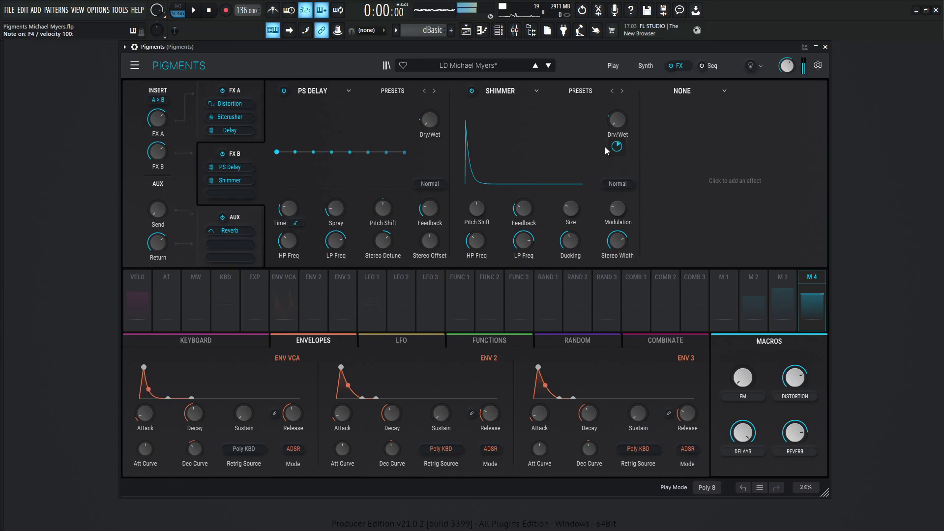
Step: Show Engine 2's wavetable settings and try out the FM macro, returning it to 0.00
mouse_move(798, 378)
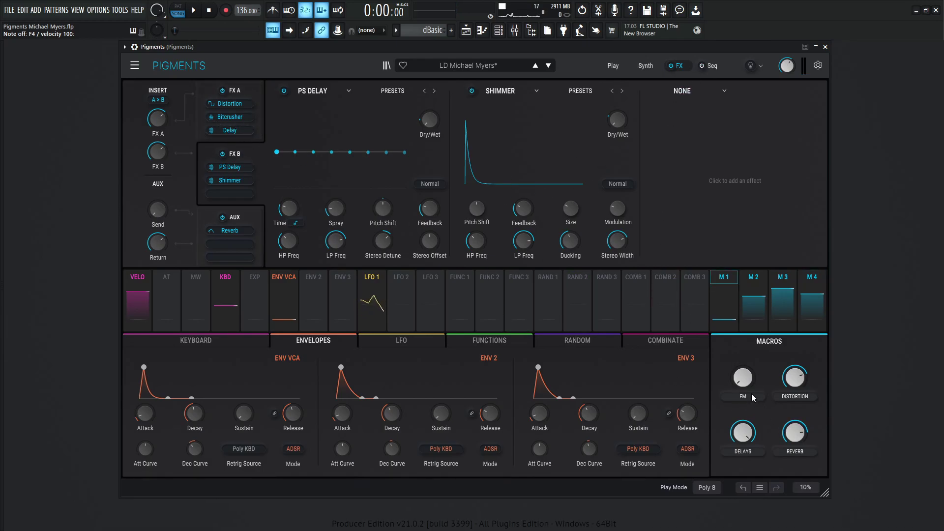
click(643, 67)
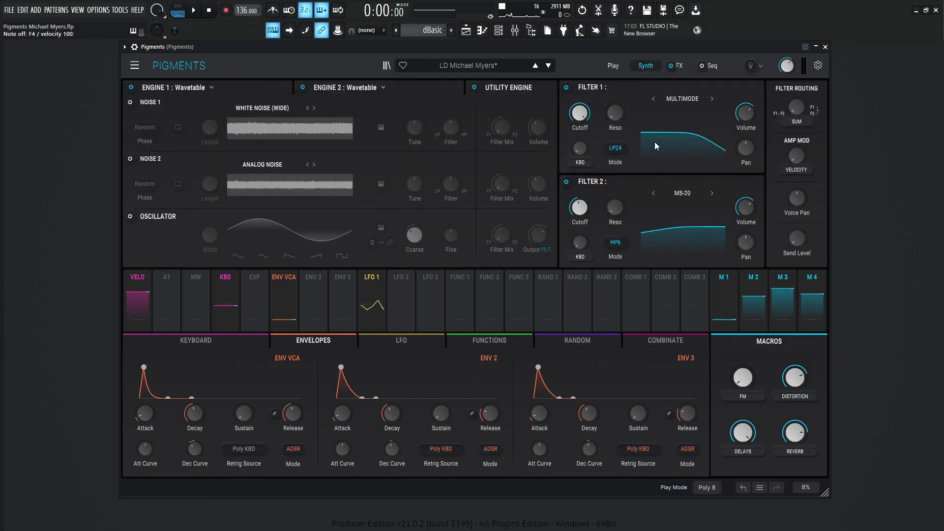
click(402, 91)
mouse_move(731, 369)
mouse_down()
mouse_move(731, 362)
mouse_move(746, 382)
mouse_move(745, 337)
mouse_move(745, 382)
mouse_up()
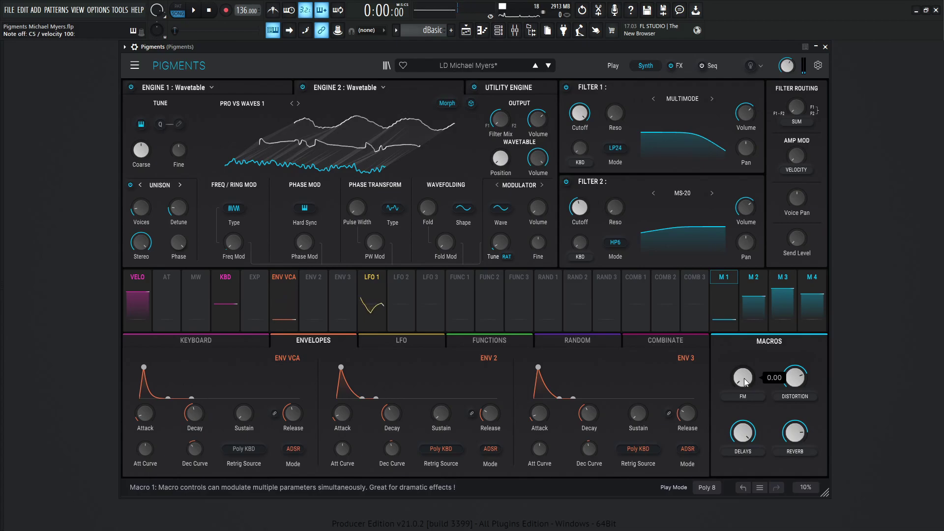
mouse_move(745, 382)
mouse_down()
mouse_move(745, 329)
mouse_move(745, 389)
mouse_move(746, 380)
mouse_up()
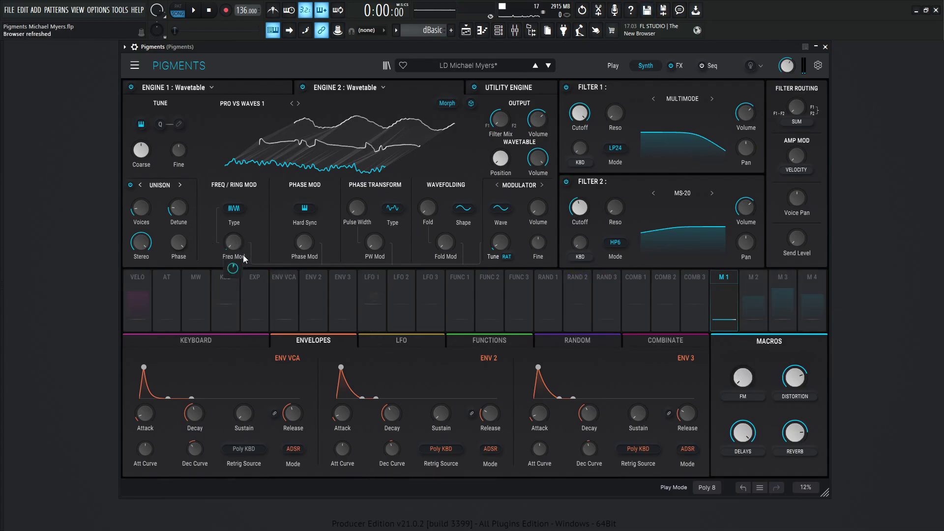
Step: Examine the FM macro's modulation routing to Engine 2's frequency modulation amount, and close the routing view
mouse_move(234, 270)
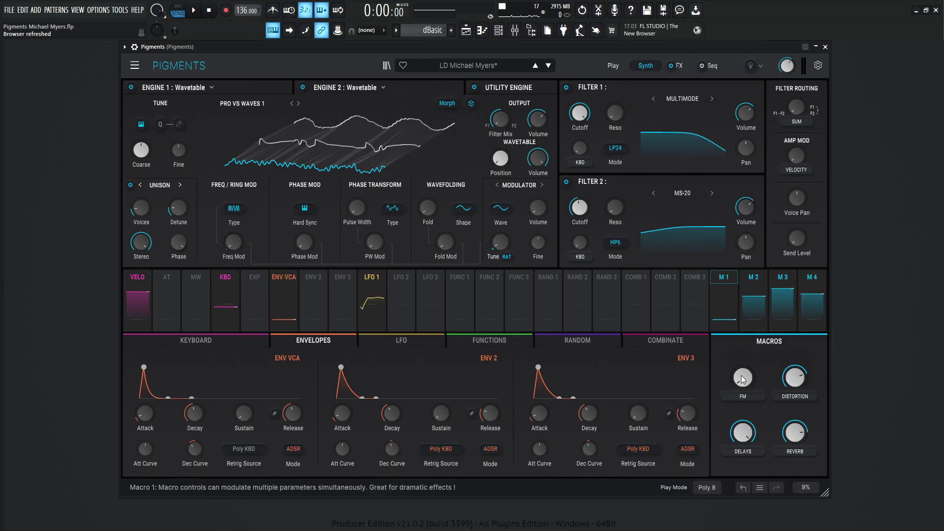
click(725, 290)
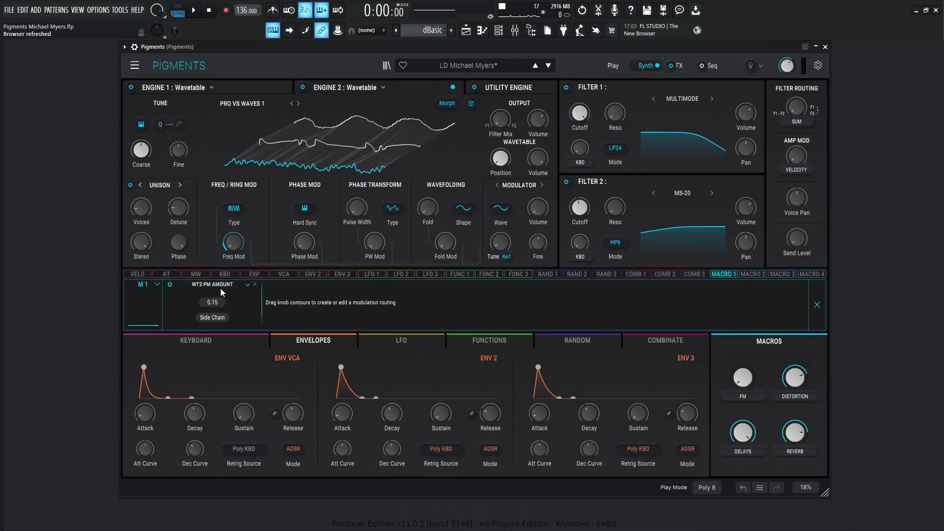
click(818, 305)
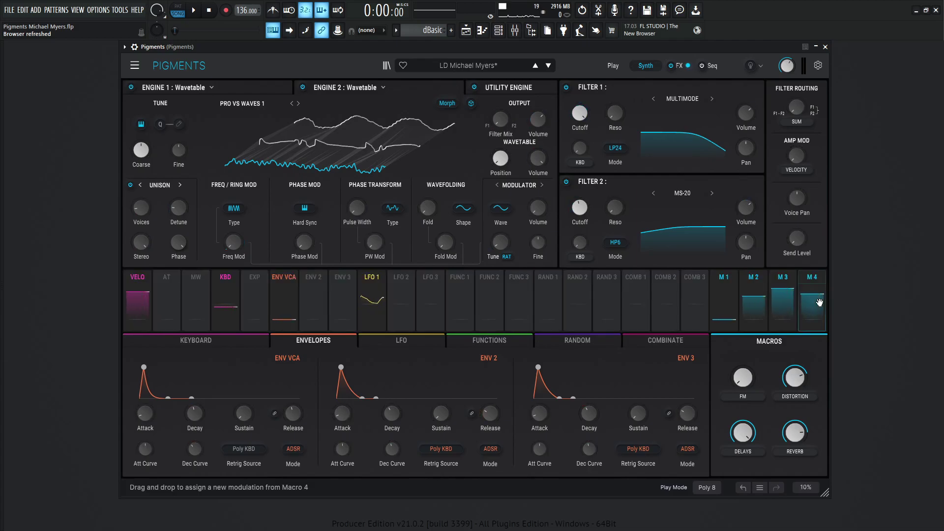
Step: Start playback of the project to hear the lead preset
click(195, 11)
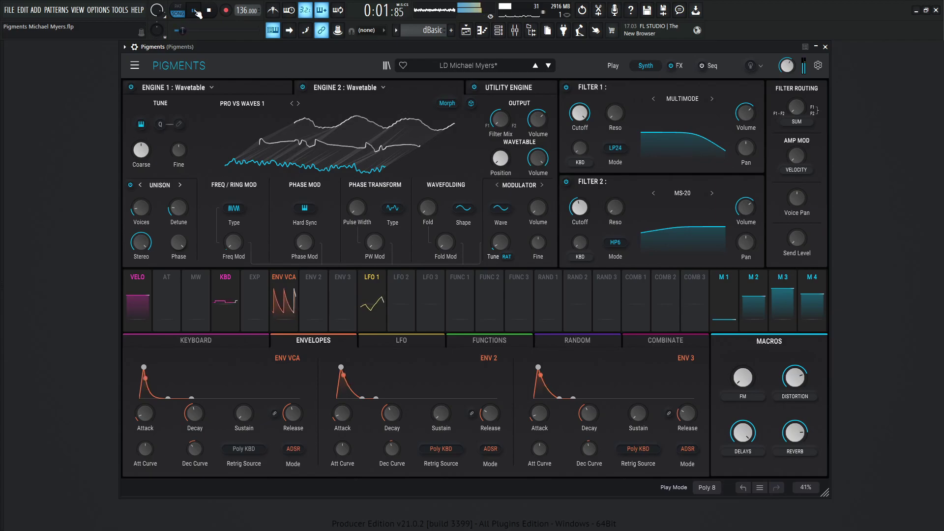